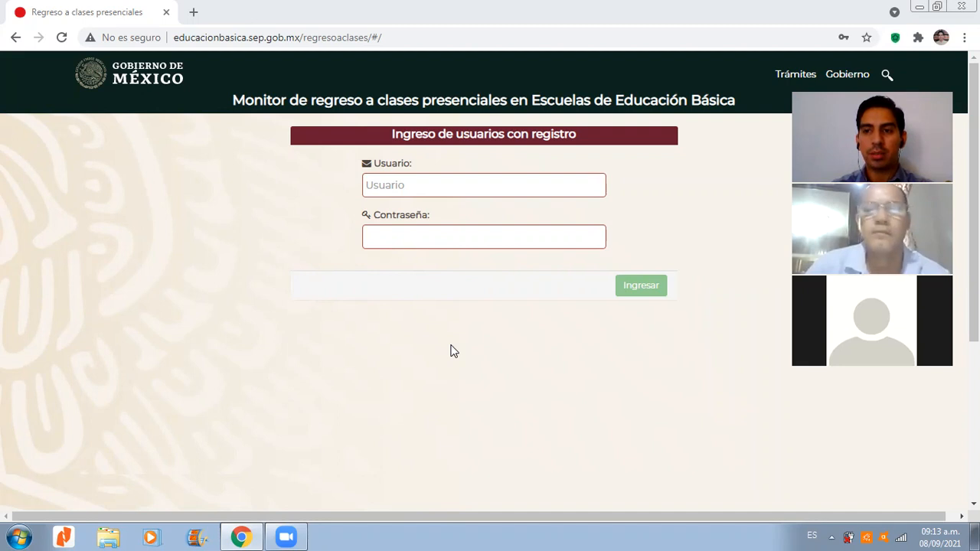
pyautogui.click(456, 189)
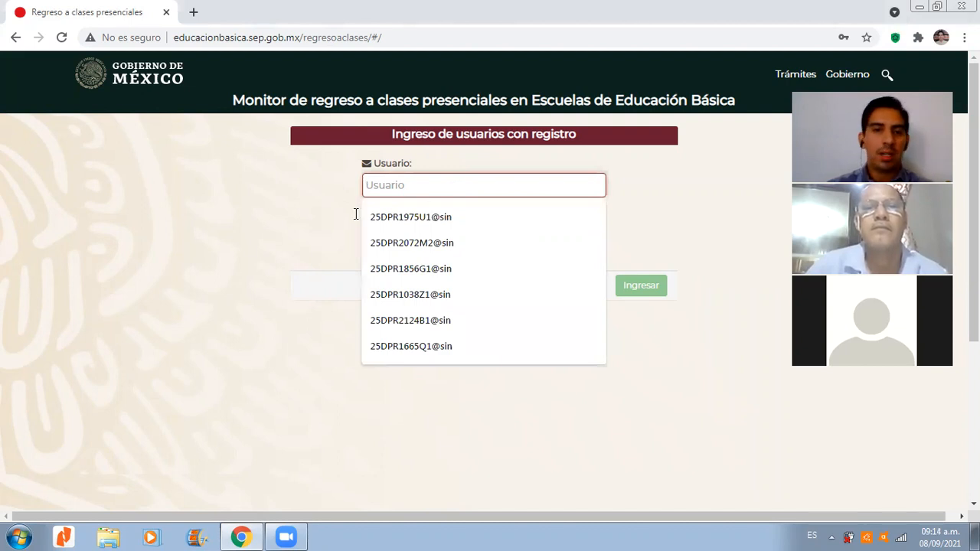
pyautogui.click(247, 250)
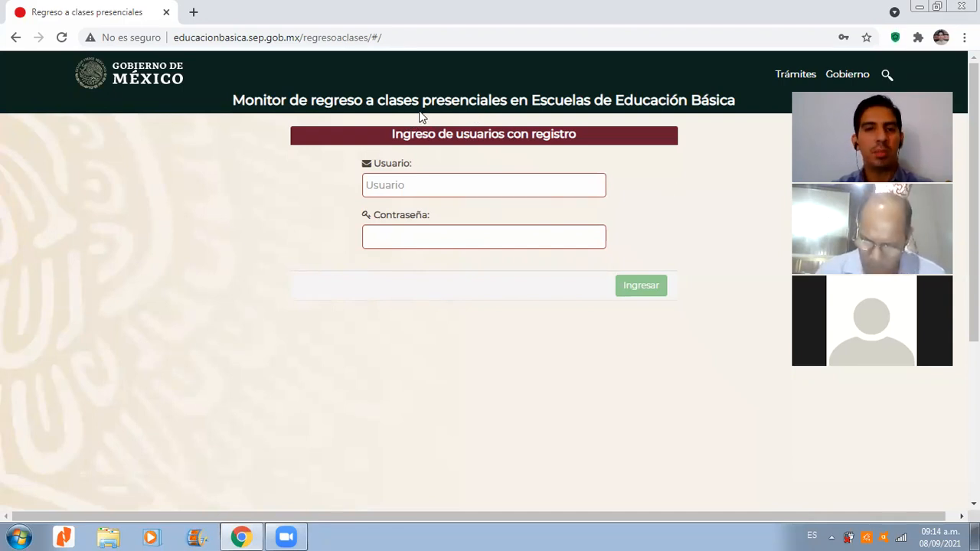
pyautogui.moveTo(377, 100); pyautogui.dragTo(508, 103)
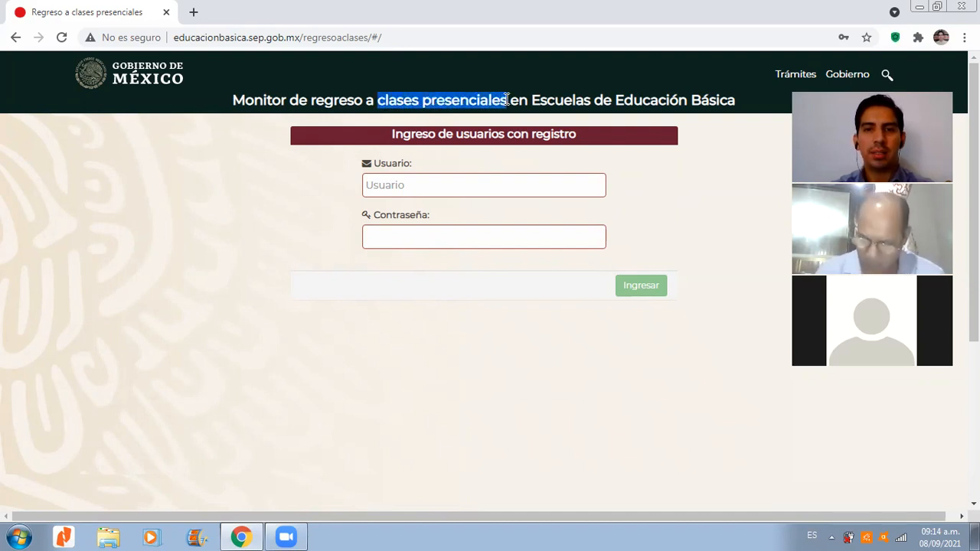
pyautogui.click(207, 251)
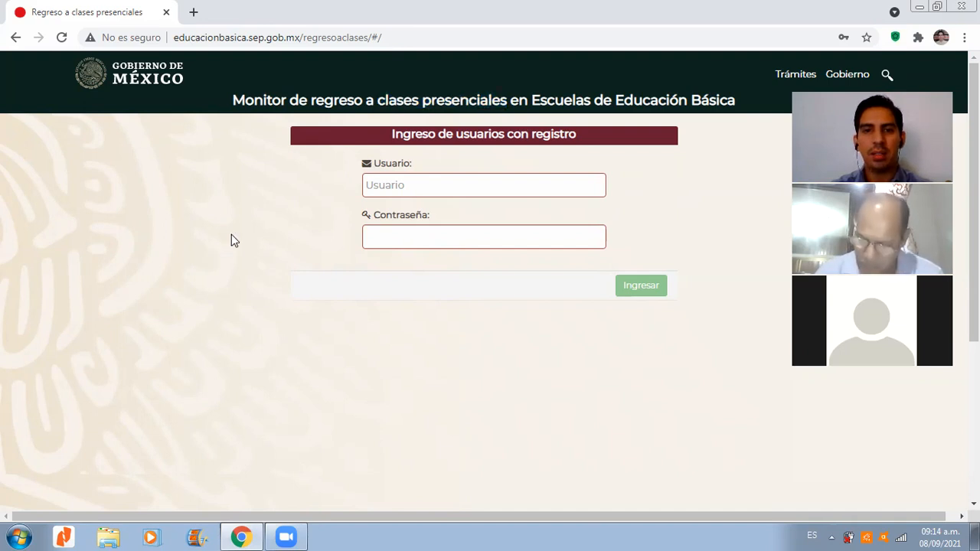
pyautogui.click(455, 186)
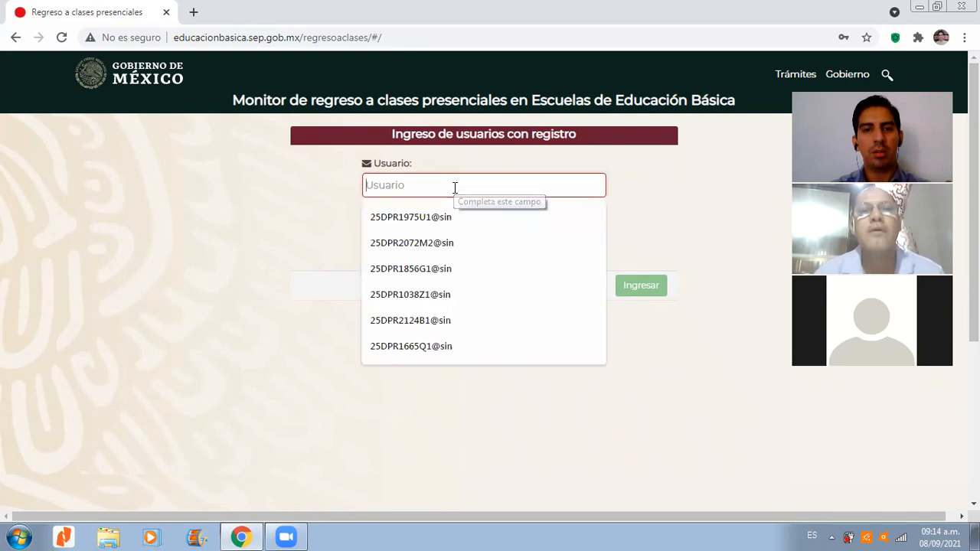
pyautogui.click(277, 209)
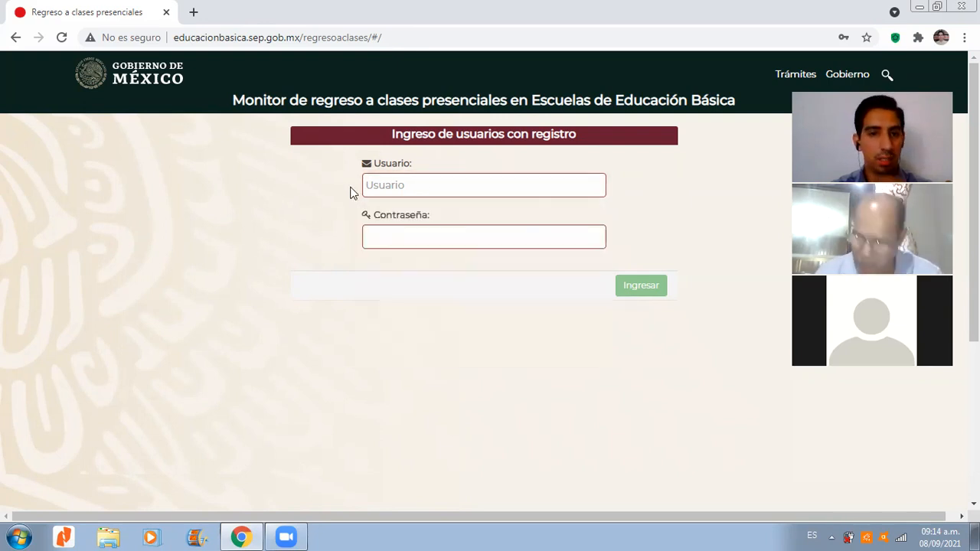
# Step: Sign in to the school monitoring site with the saved school username and the account password
pyautogui.click(407, 183)
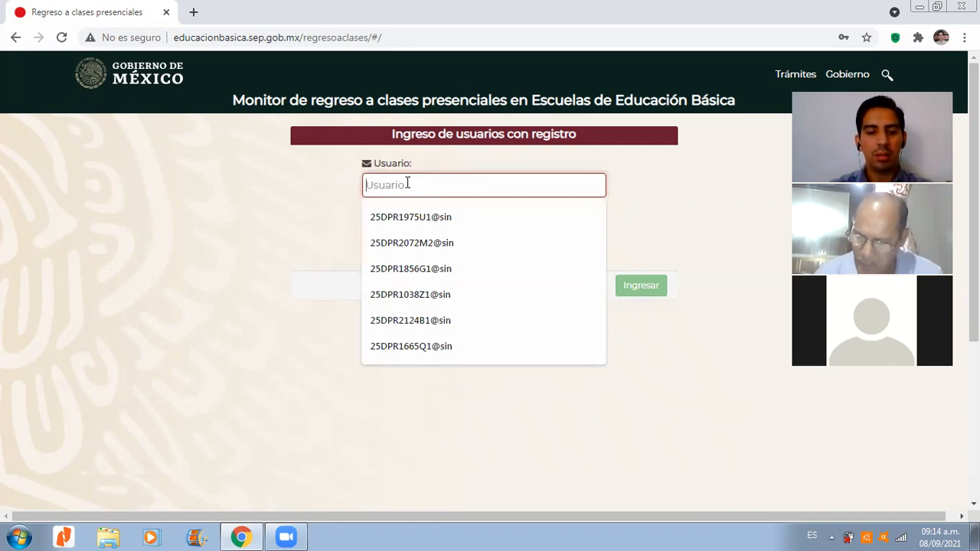
pyautogui.write('25DPR')
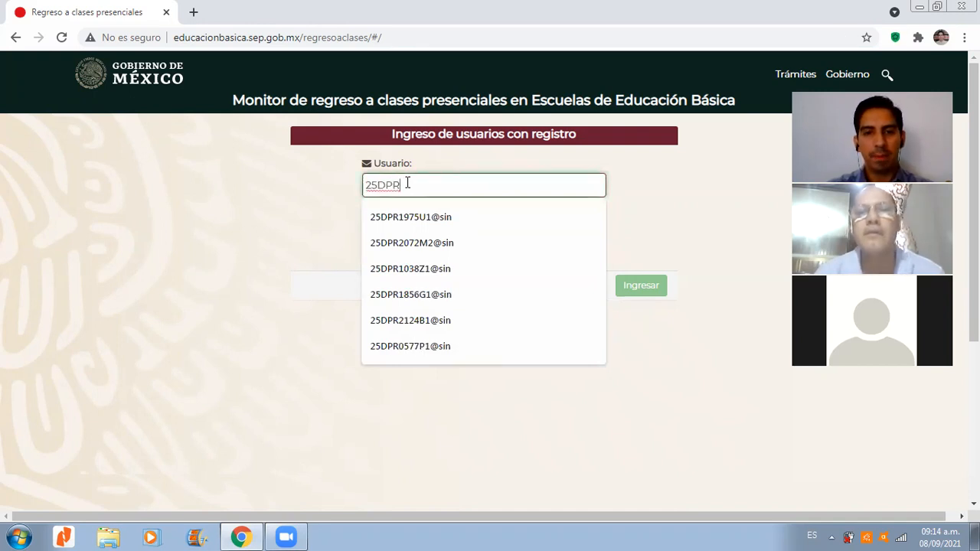
pyautogui.press('Down')
pyautogui.press('Return')
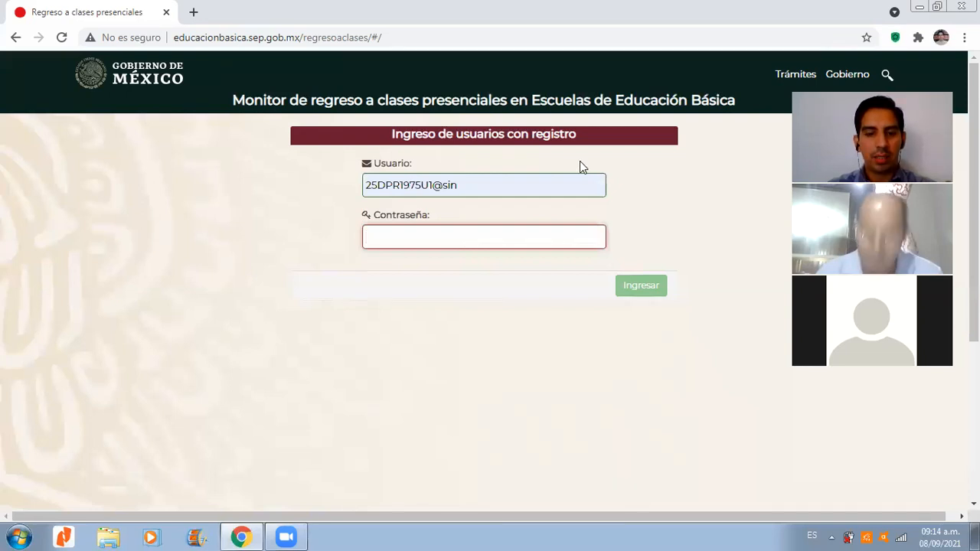
pyautogui.write('•••••')
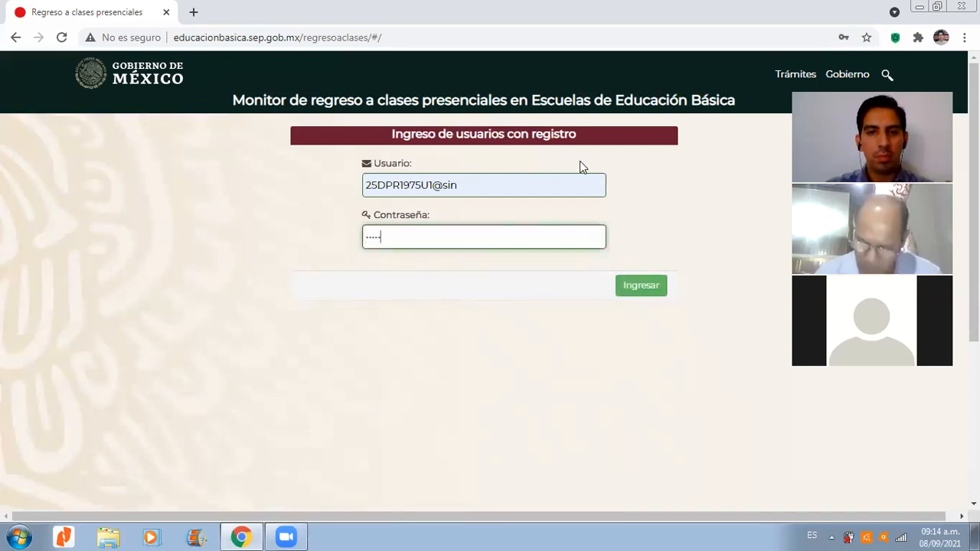
pyautogui.write('•••')
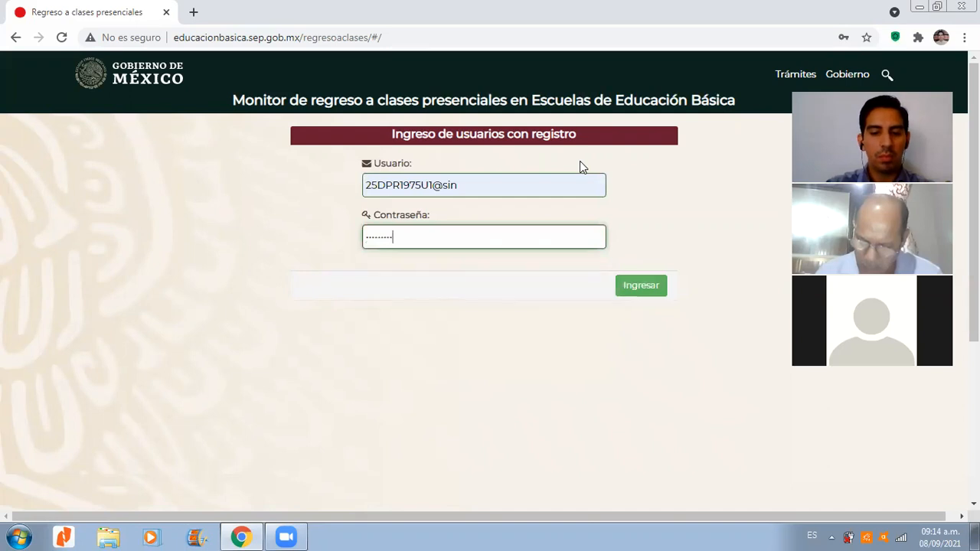
pyautogui.press('Return')
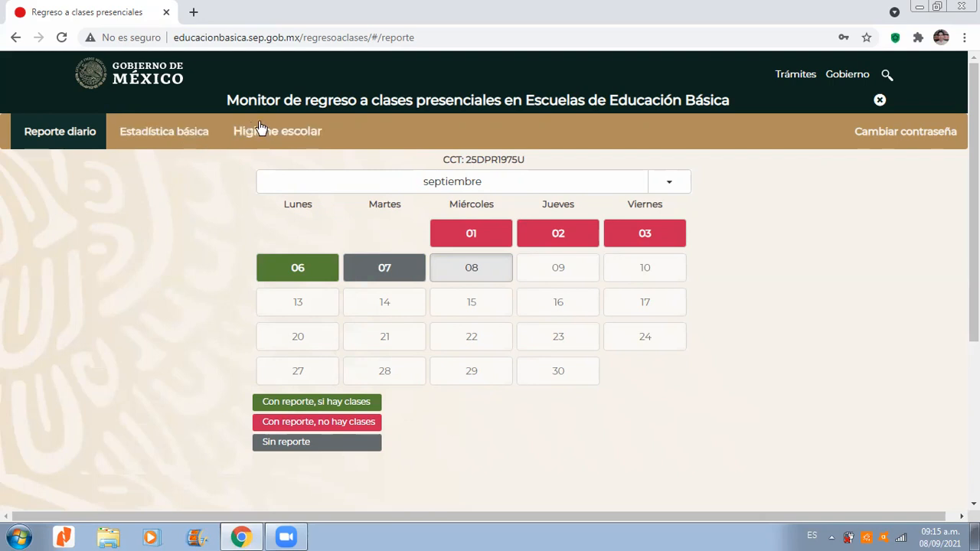
# Step: Open the Estadística básica section and review the school's student, group and staff figures
pyautogui.click(187, 138)
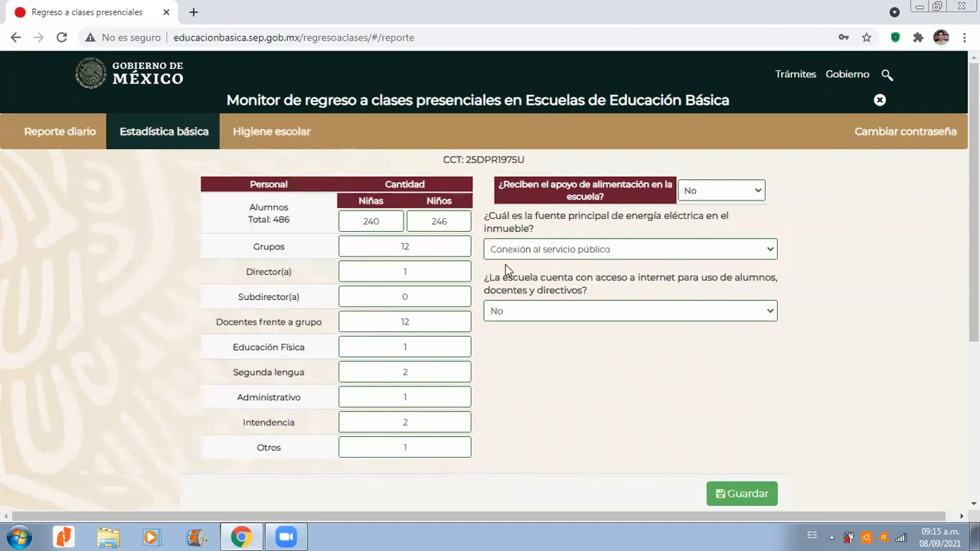
pyautogui.moveTo(974, 205); pyautogui.dragTo(974, 227)
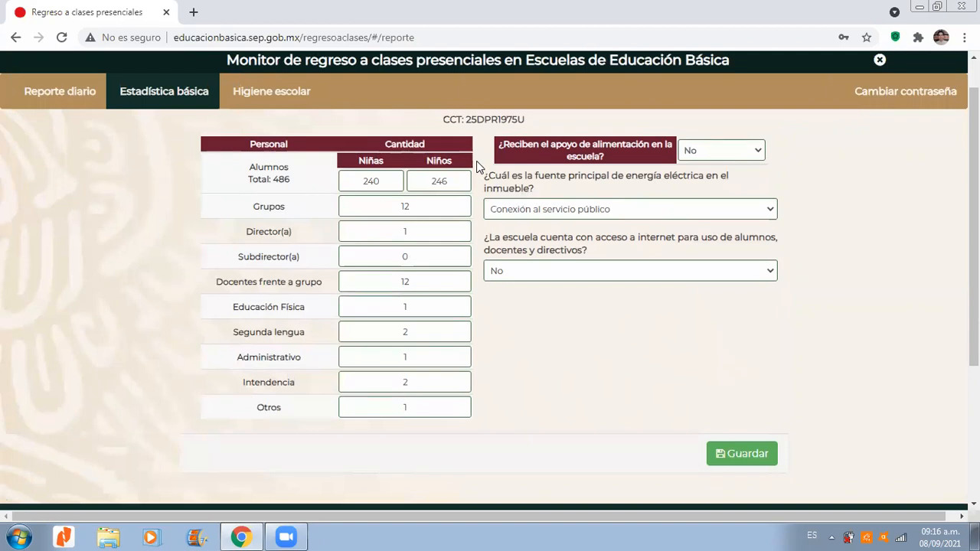
pyautogui.scroll(1, 897, 177)
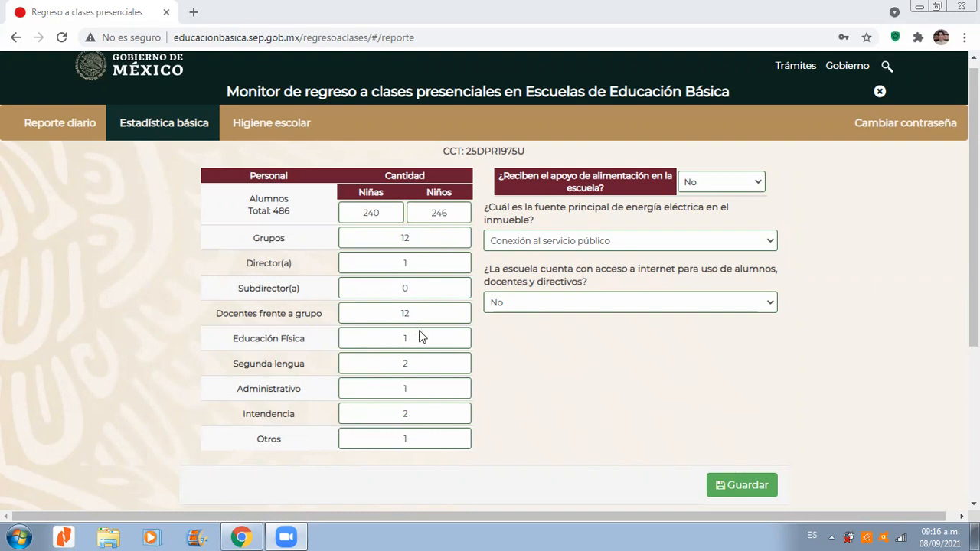
pyautogui.scroll(-1, 973, 306)
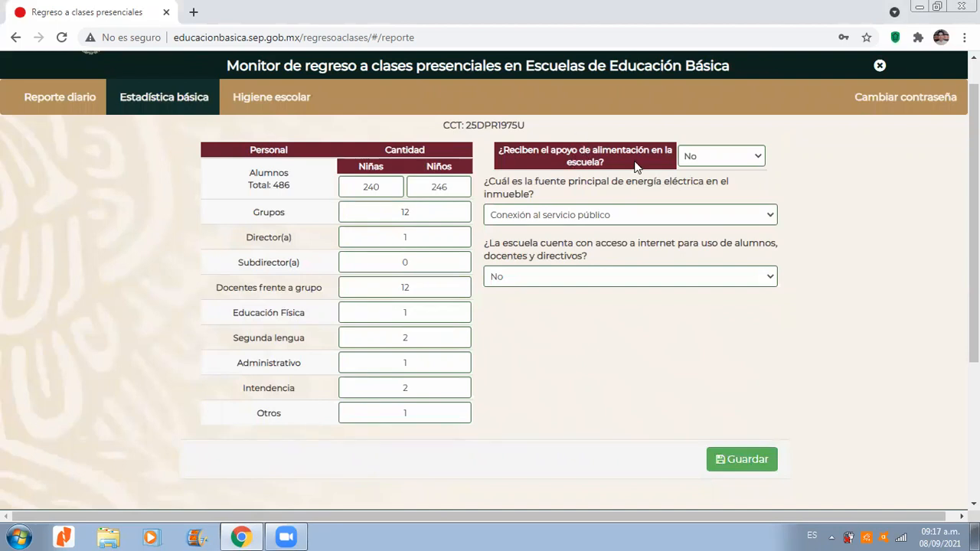
# Step: Select No for school food support and check the answer options for the building's main electricity source
pyautogui.click(756, 157)
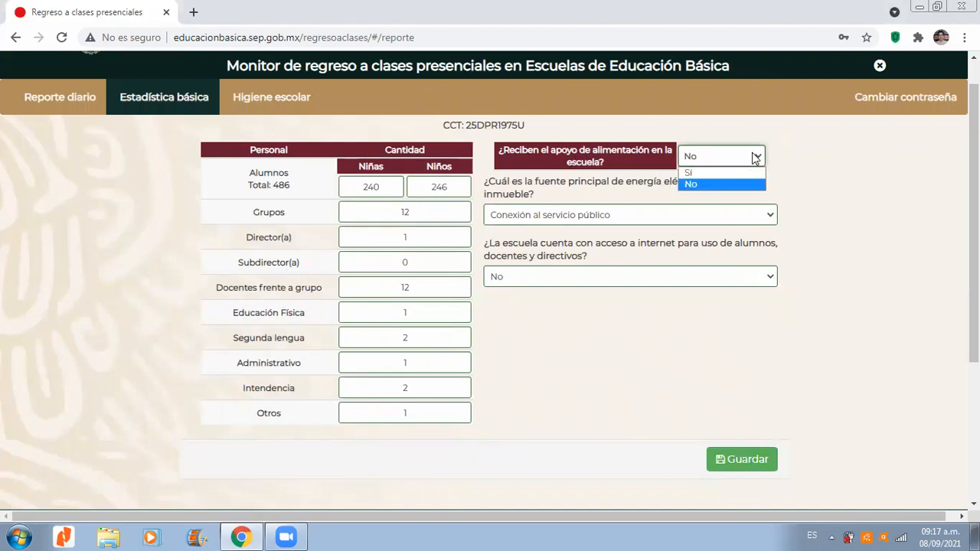
pyautogui.click(715, 185)
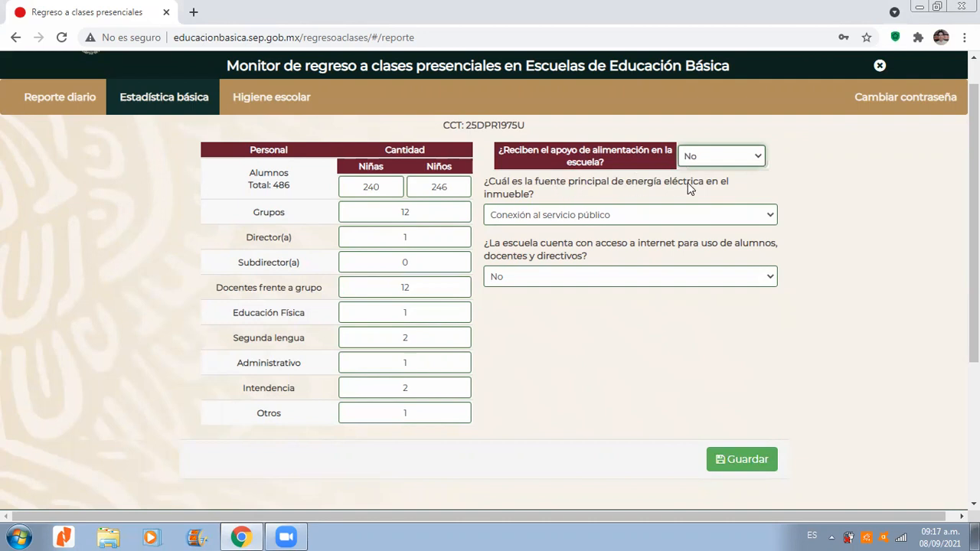
pyautogui.click(641, 216)
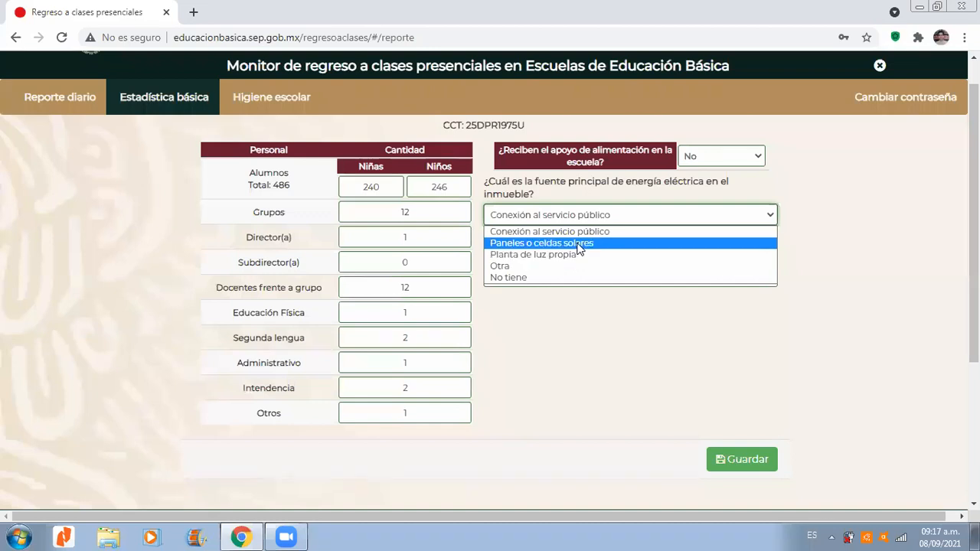
pyautogui.click(860, 187)
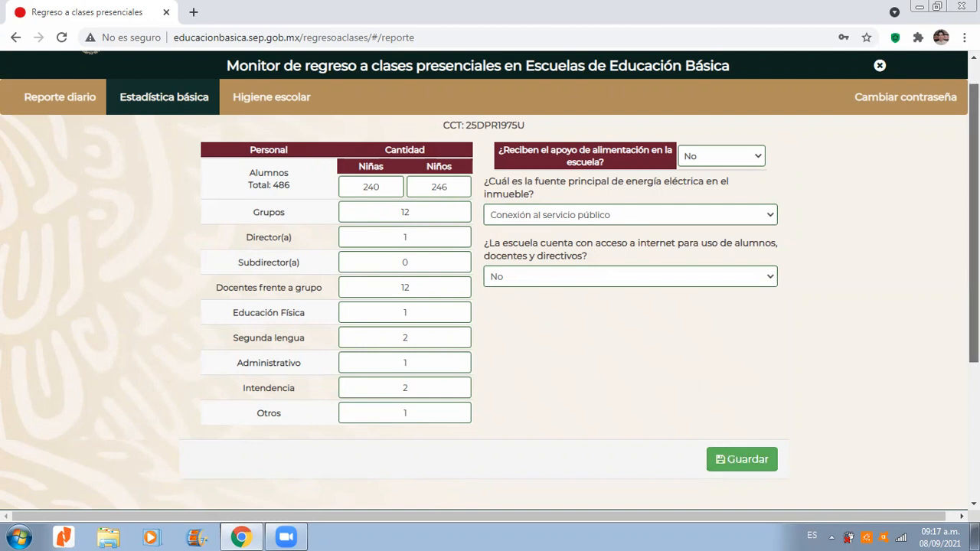
pyautogui.scroll(1, 949, 266)
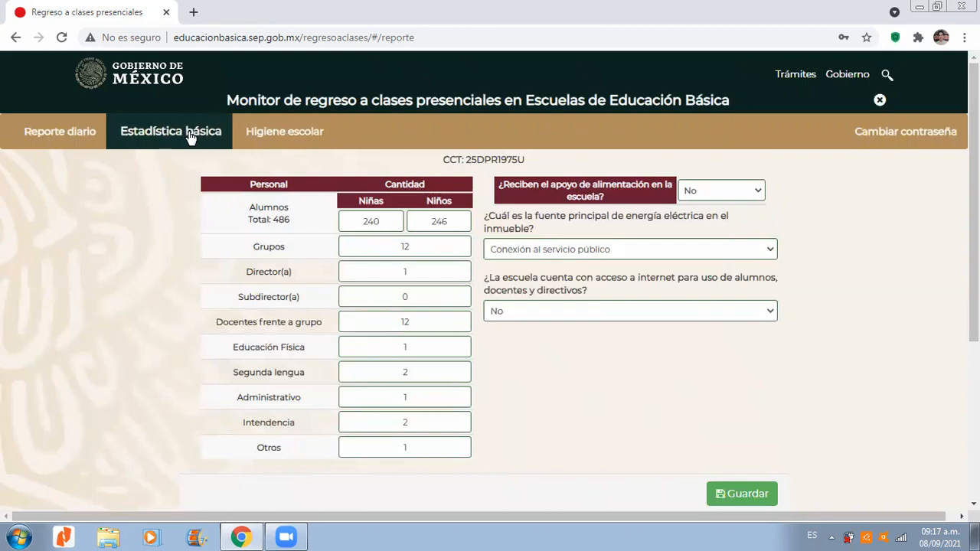
# Step: Open the Higiene escolar section and check the answer options for the type of water supply
pyautogui.click(251, 138)
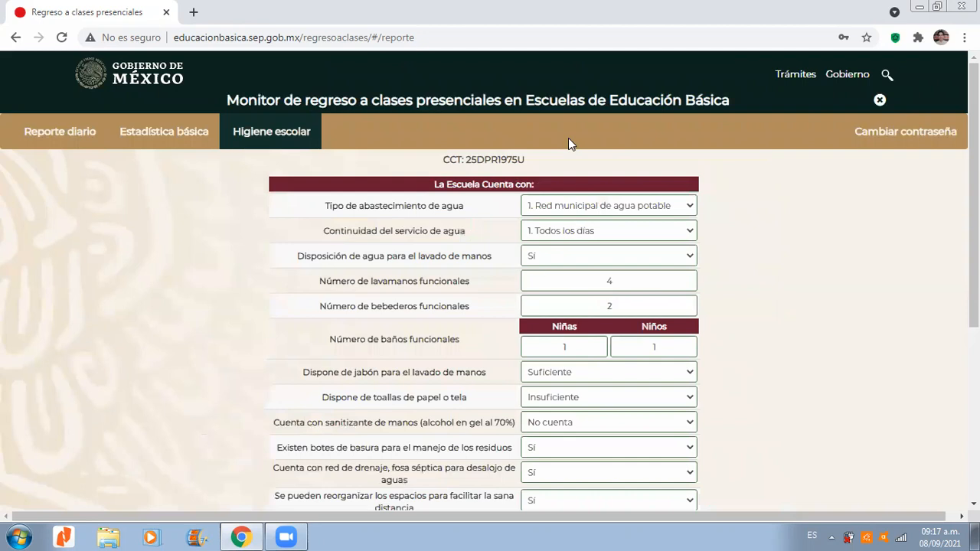
pyautogui.scroll(-1, 569, 139)
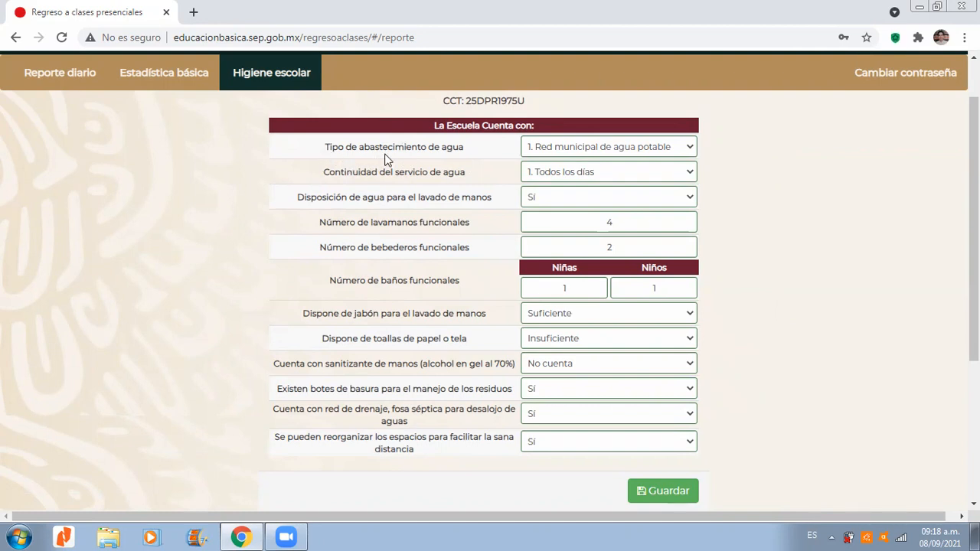
pyautogui.click(643, 153)
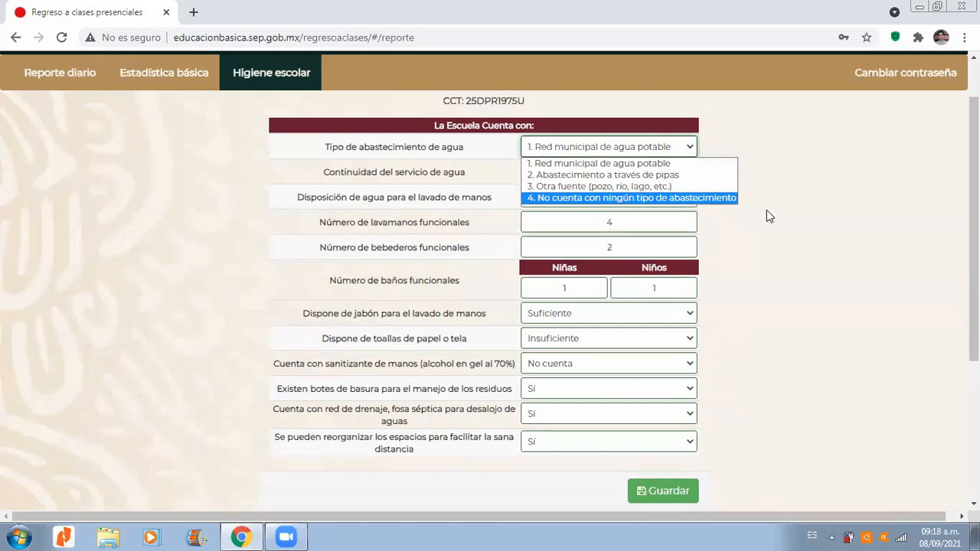
pyautogui.click(822, 275)
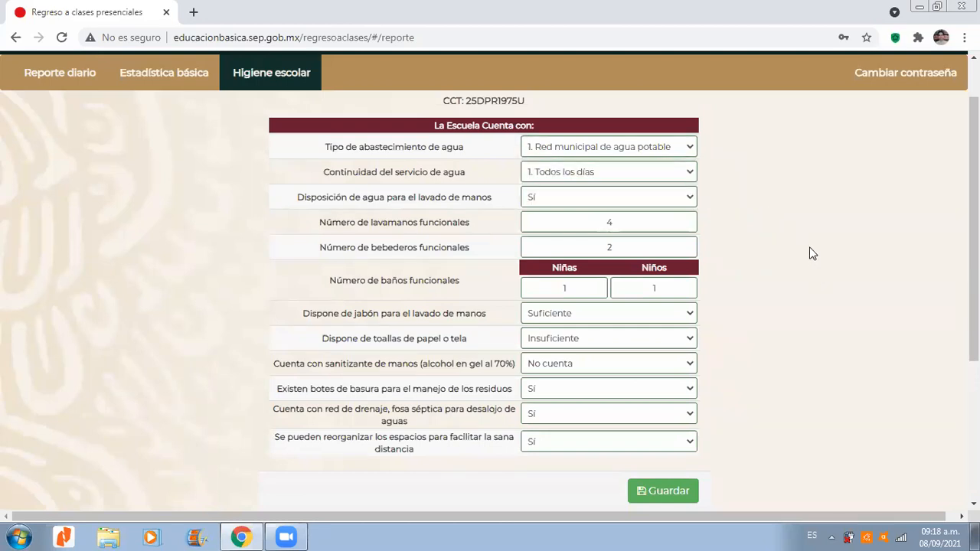
# Step: Check the answer options for water service continuity and for availability of handwashing water
pyautogui.click(643, 173)
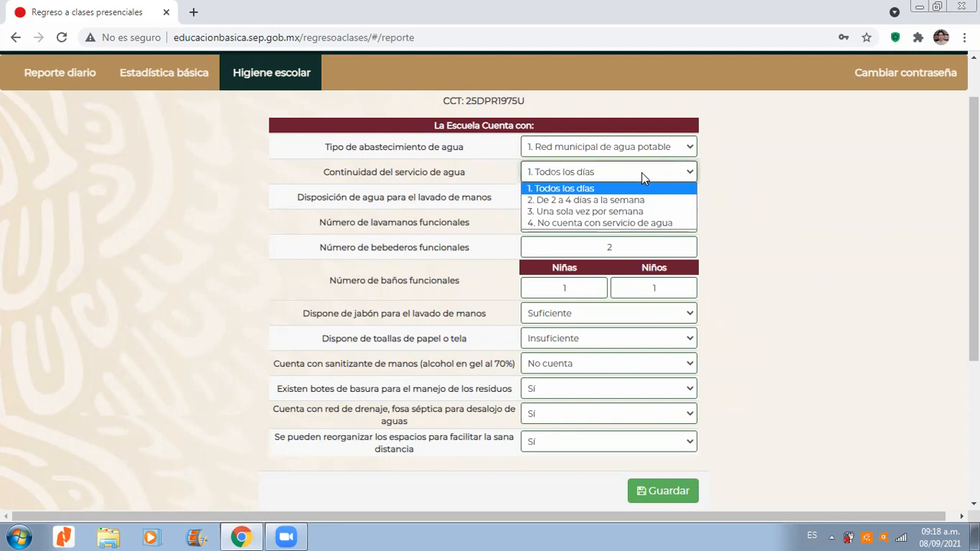
pyautogui.click(641, 172)
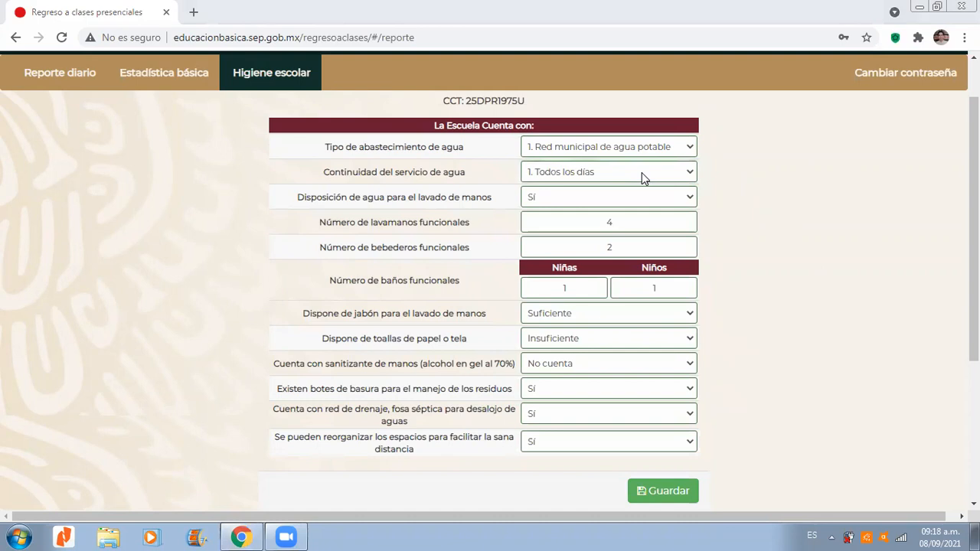
pyautogui.click(641, 172)
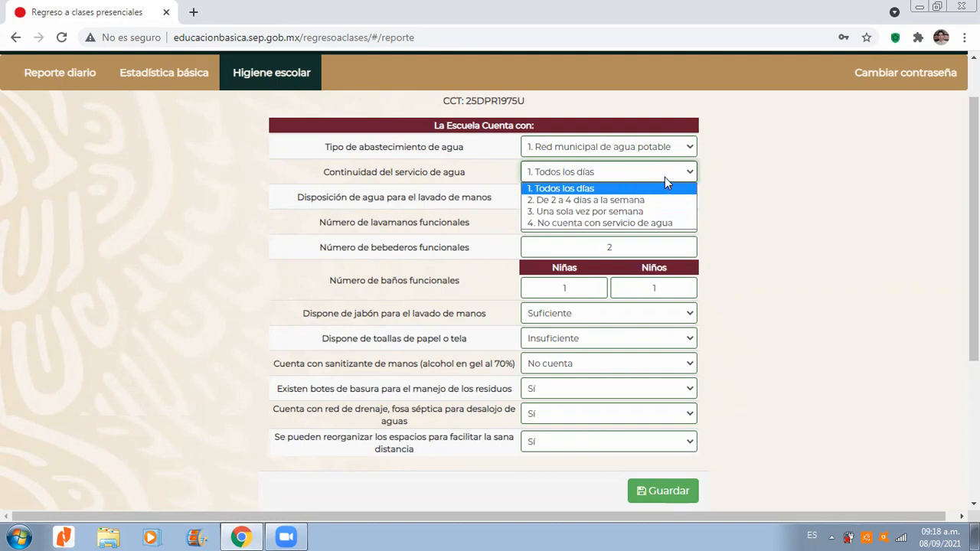
pyautogui.click(736, 192)
pyautogui.click(699, 211)
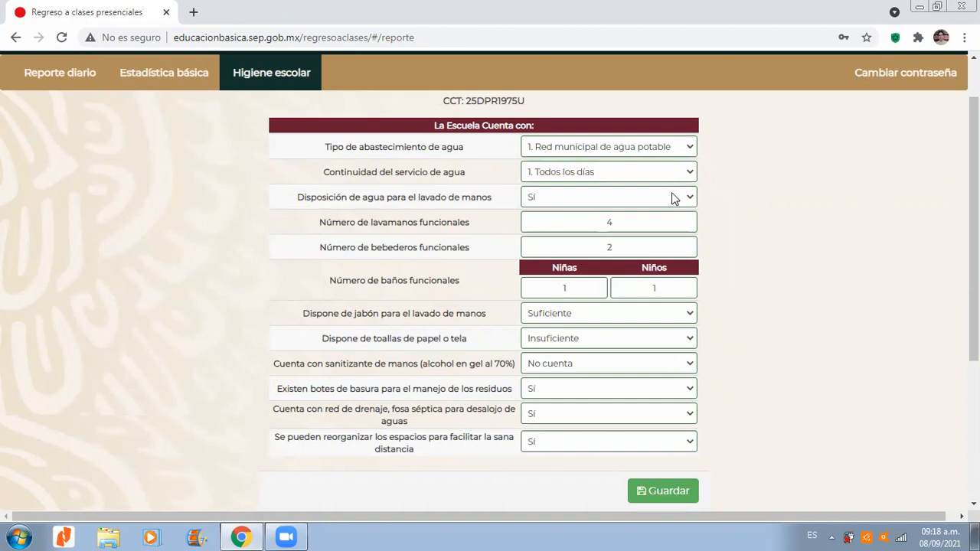
pyautogui.click(671, 198)
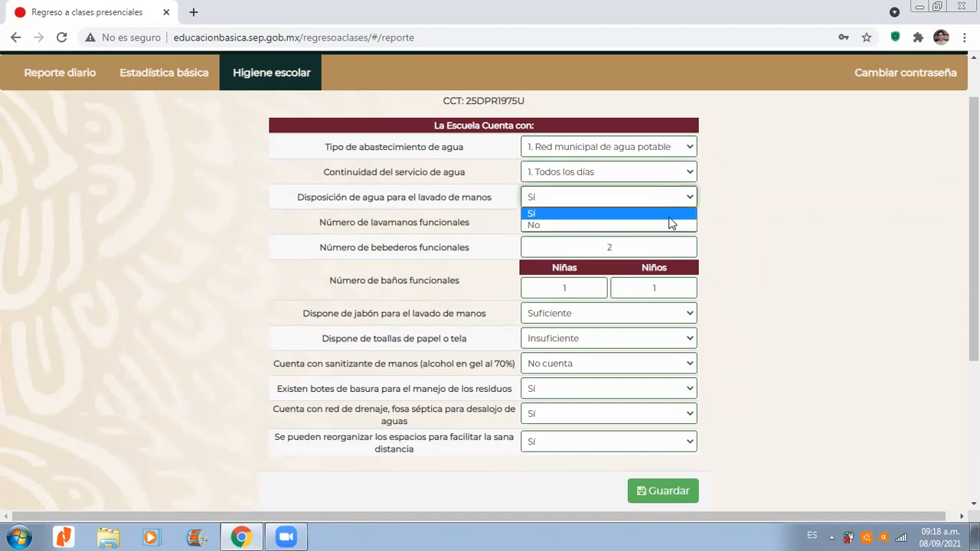
pyautogui.click(742, 254)
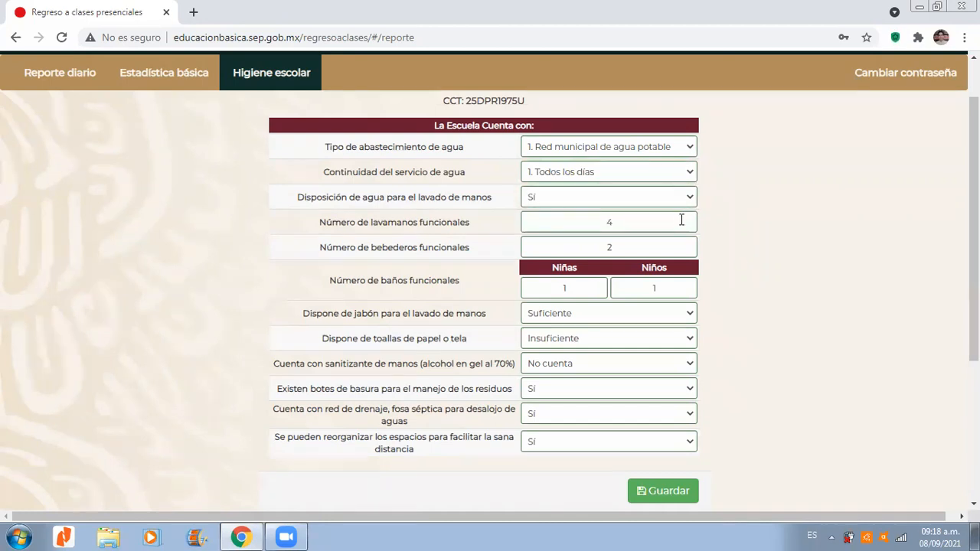
# Step: Review the number of functional sinks and the remaining fields of the school hygiene form
pyautogui.moveTo(326, 223); pyautogui.dragTo(465, 222)
pyautogui.click(464, 222)
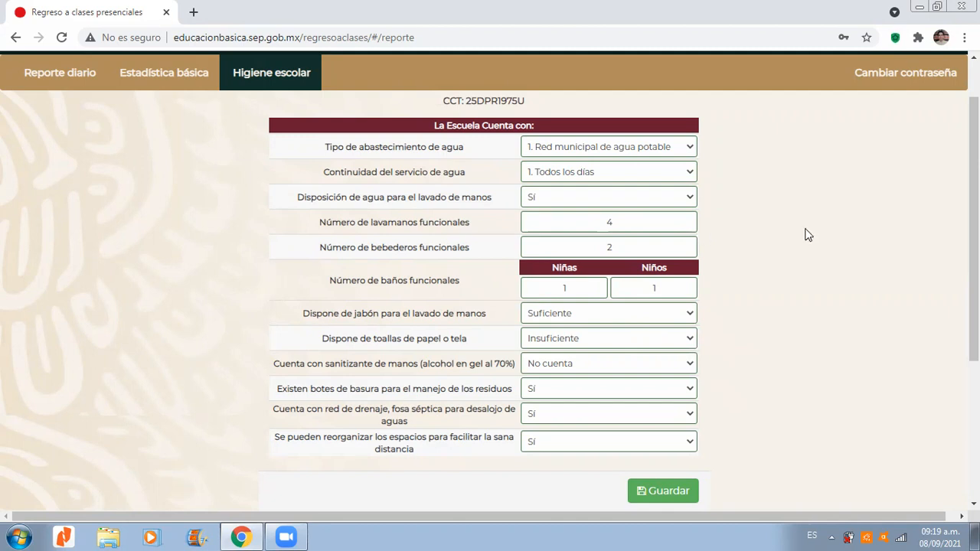
pyautogui.moveTo(974, 235); pyautogui.dragTo(973, 243)
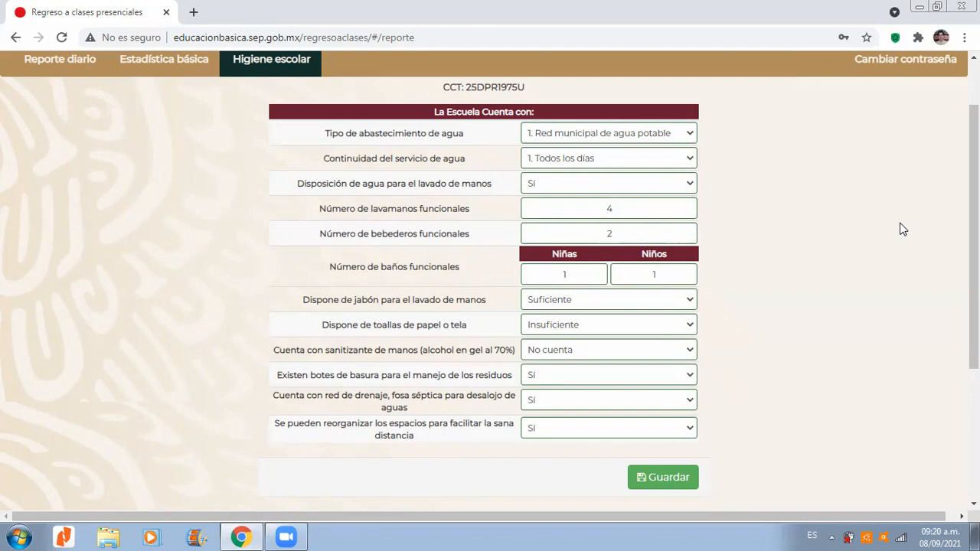
pyautogui.scroll(1, 760, 225)
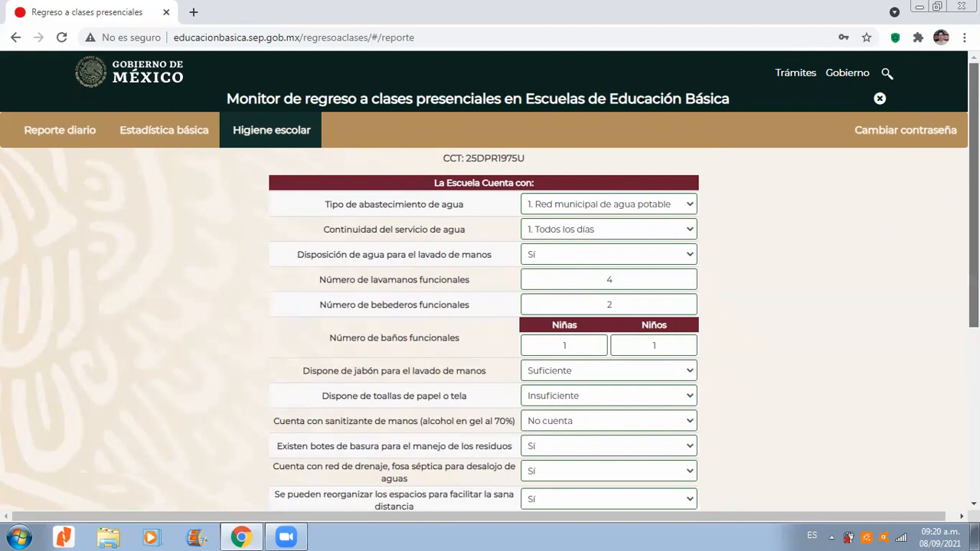
pyautogui.scroll(-1, 973, 229)
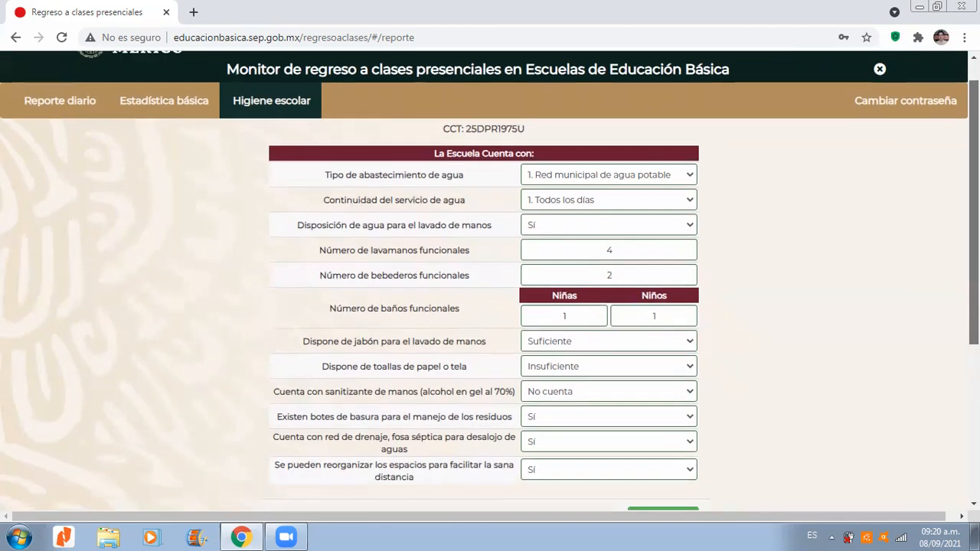
# Step: Read through the hygiene form's entries on water service, functional drinking fountains, and girls' and boys' toilets
pyautogui.scroll(-1, 489, 279)
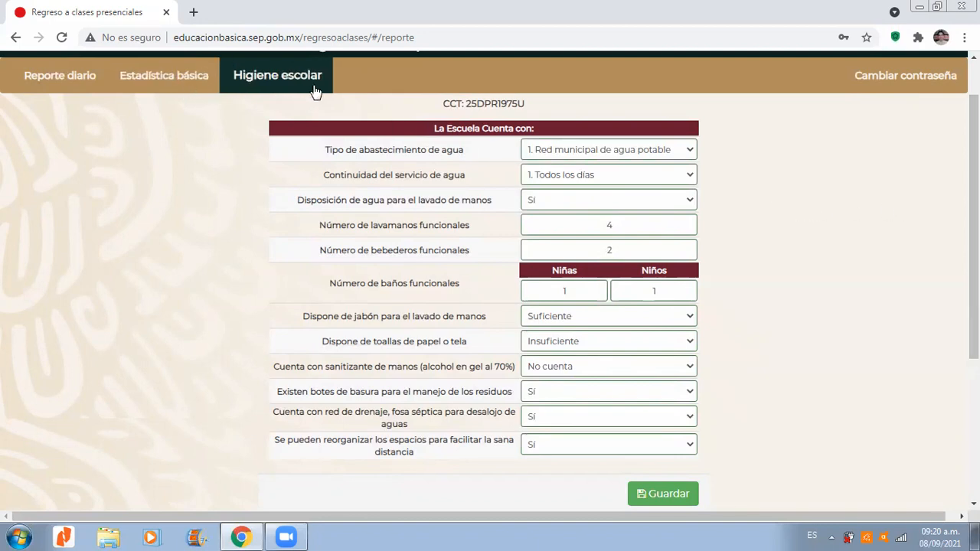
pyautogui.moveTo(973, 191); pyautogui.dragTo(973, 200)
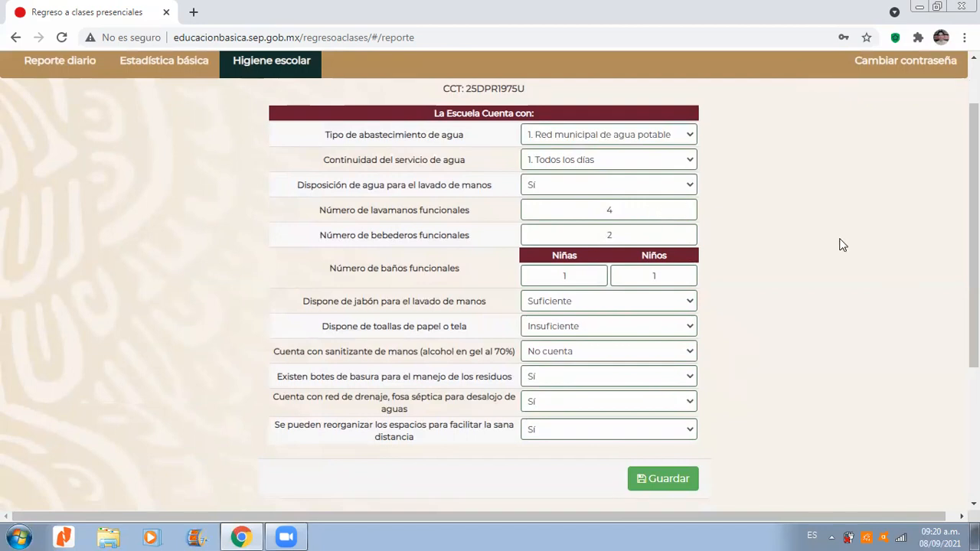
pyautogui.moveTo(973, 245); pyautogui.dragTo(974, 258)
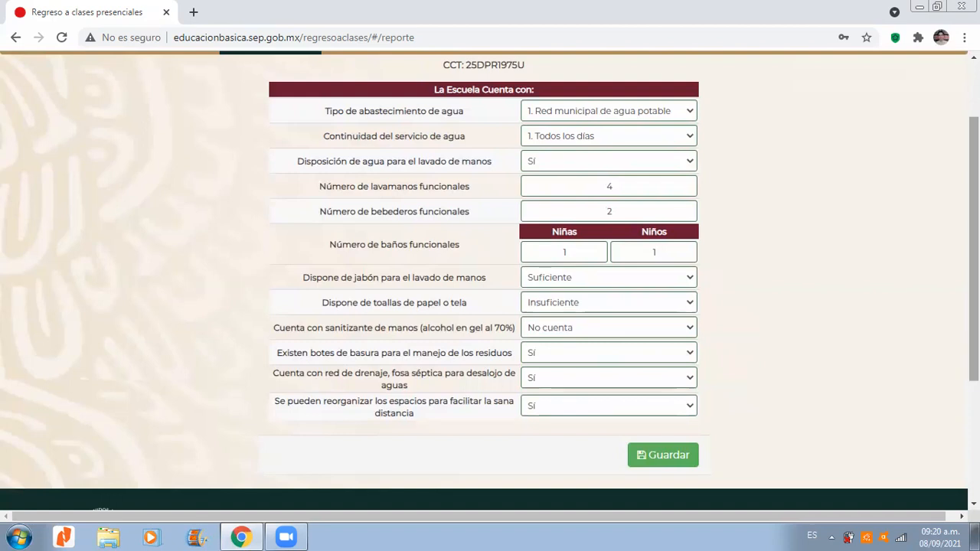
pyautogui.moveTo(973, 249); pyautogui.dragTo(974, 240)
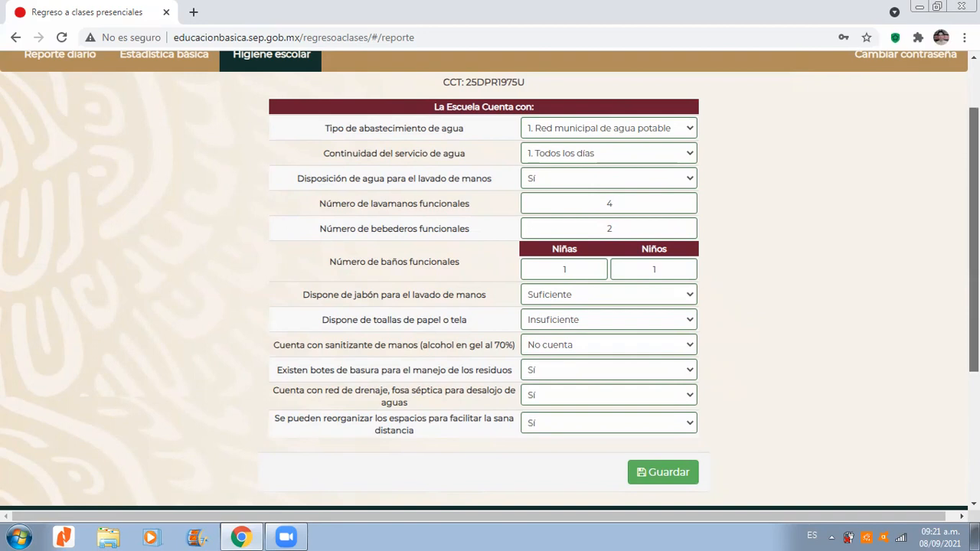
pyautogui.scroll(-1, 683, 236)
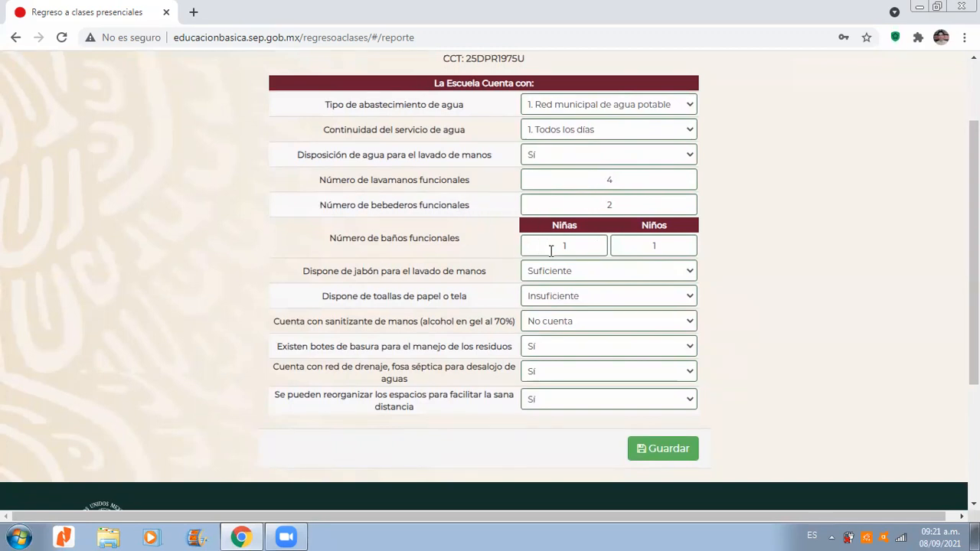
pyautogui.scroll(-1, 974, 253)
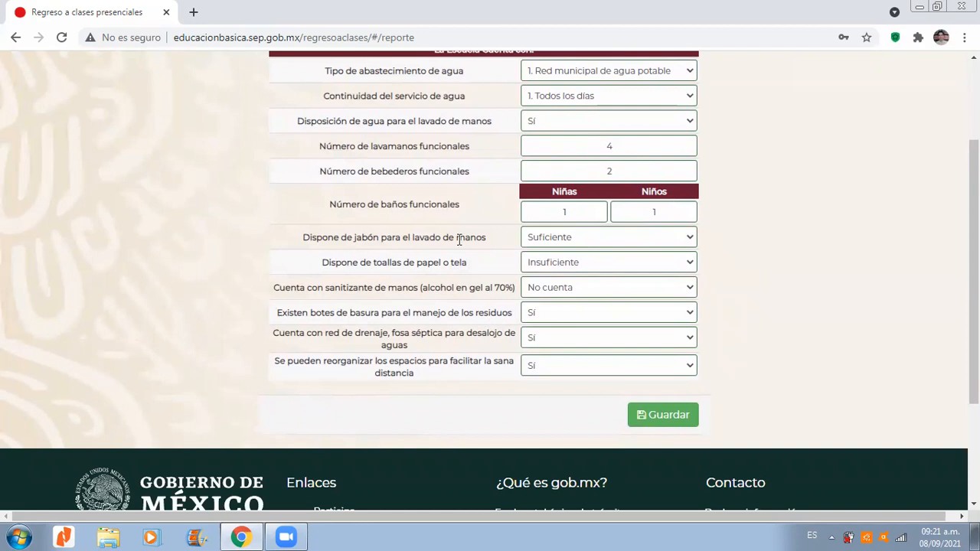
pyautogui.scroll(-1, 678, 221)
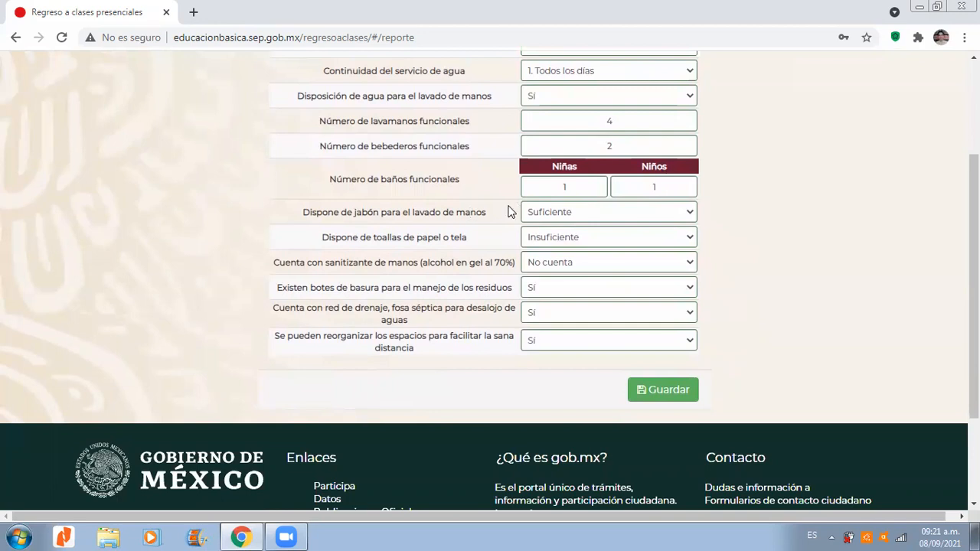
# Step: Check the answer options for handwashing soap, paper or cloth towels, and hand sanitizer
pyautogui.click(581, 214)
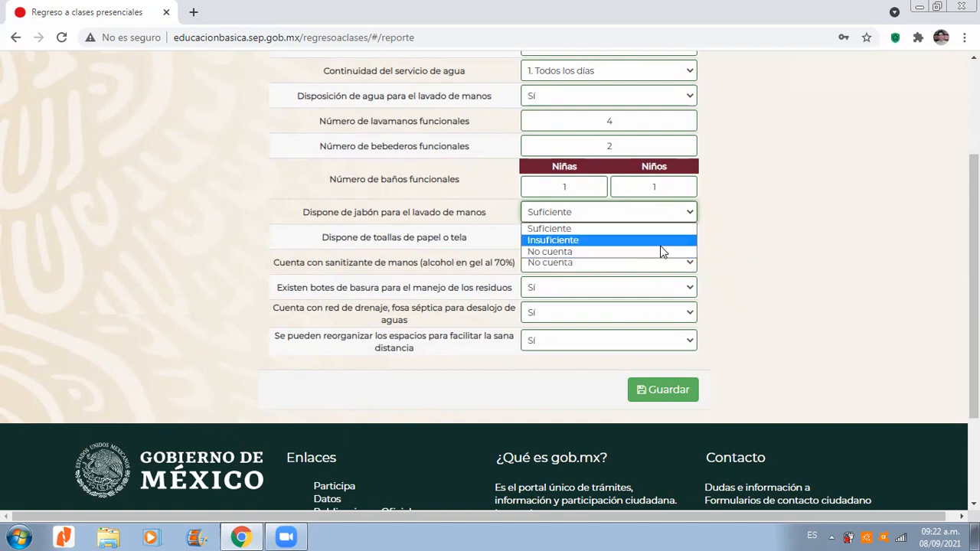
pyautogui.click(758, 234)
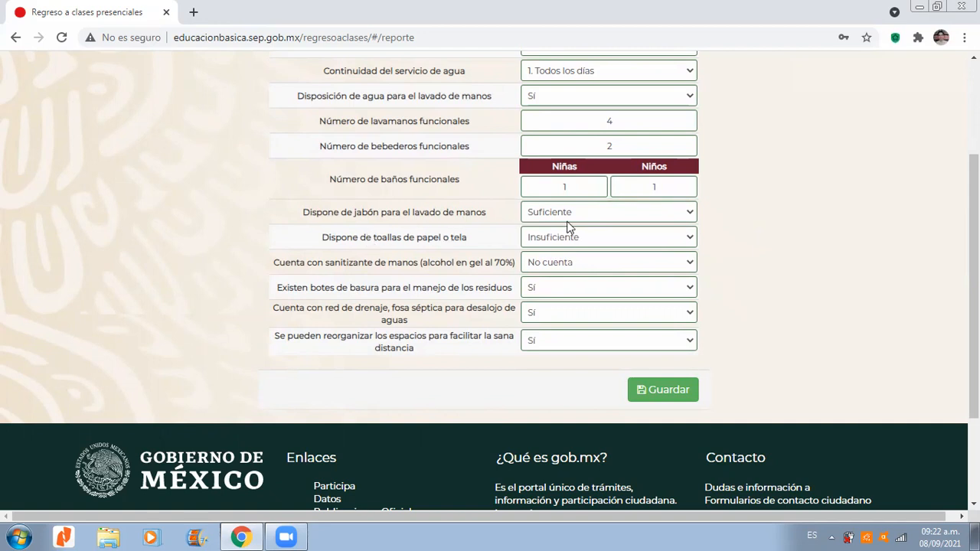
pyautogui.click(631, 236)
pyautogui.click(702, 247)
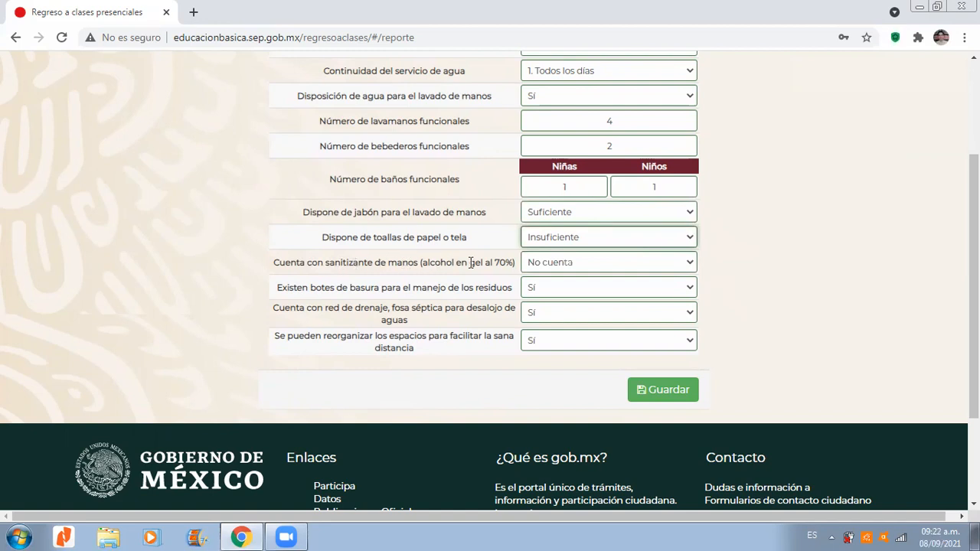
pyautogui.click(691, 264)
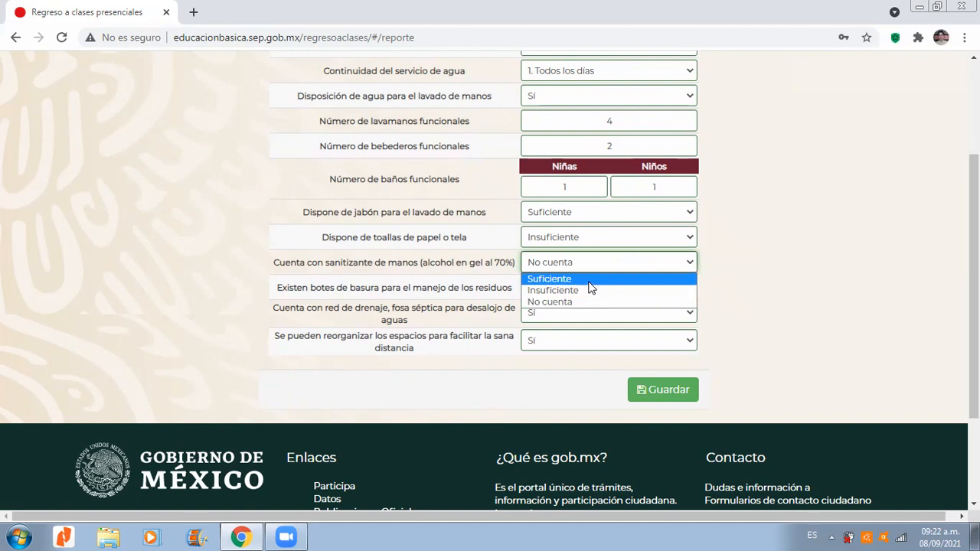
pyautogui.click(739, 283)
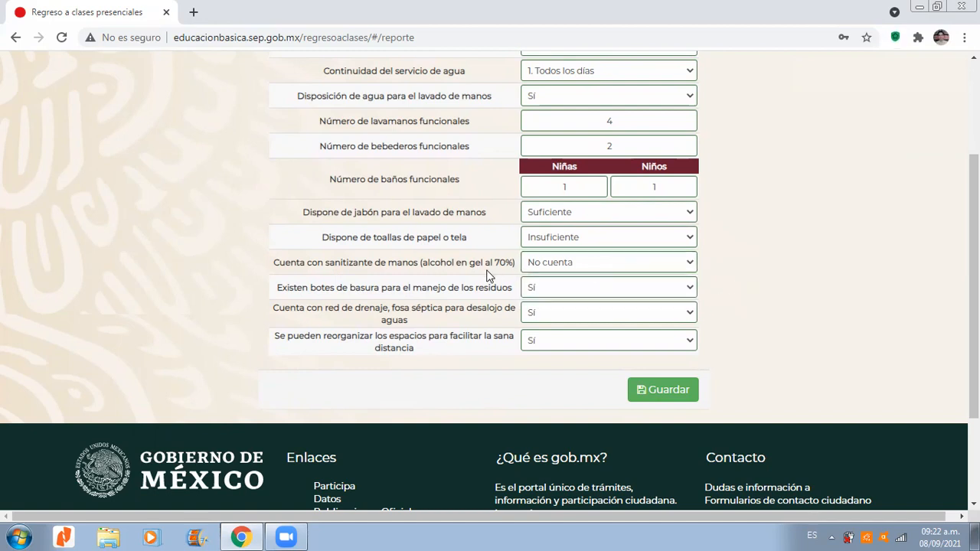
# Step: Check the answer options for the availability of waste bins
pyautogui.moveTo(973, 231); pyautogui.dragTo(973, 239)
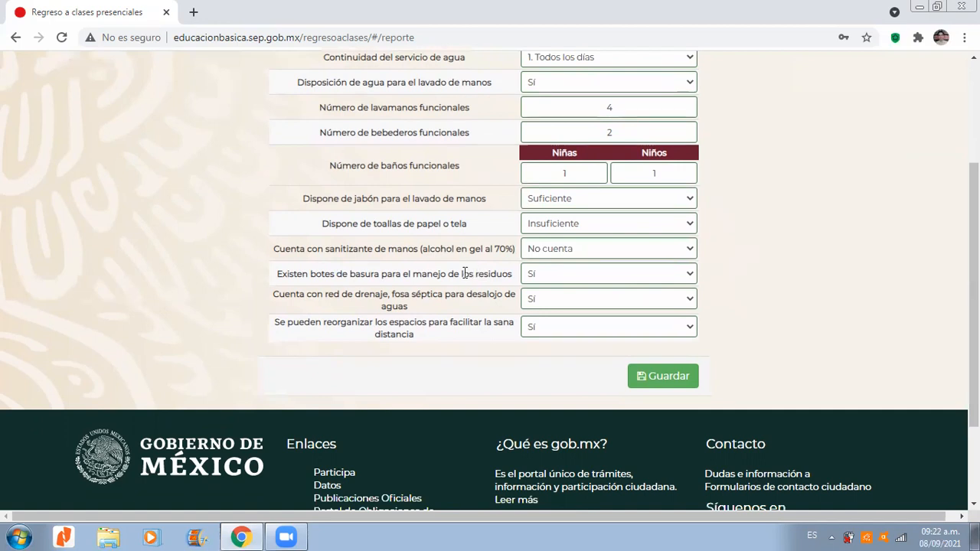
pyautogui.click(685, 275)
pyautogui.click(685, 287)
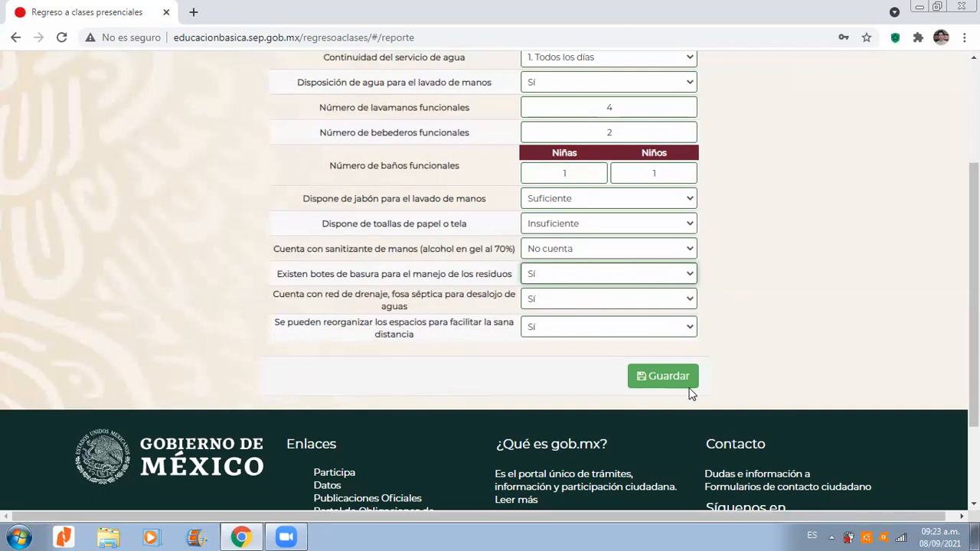
# Step: Look over the completed school hygiene form and save it
pyautogui.moveTo(973, 336); pyautogui.dragTo(974, 299)
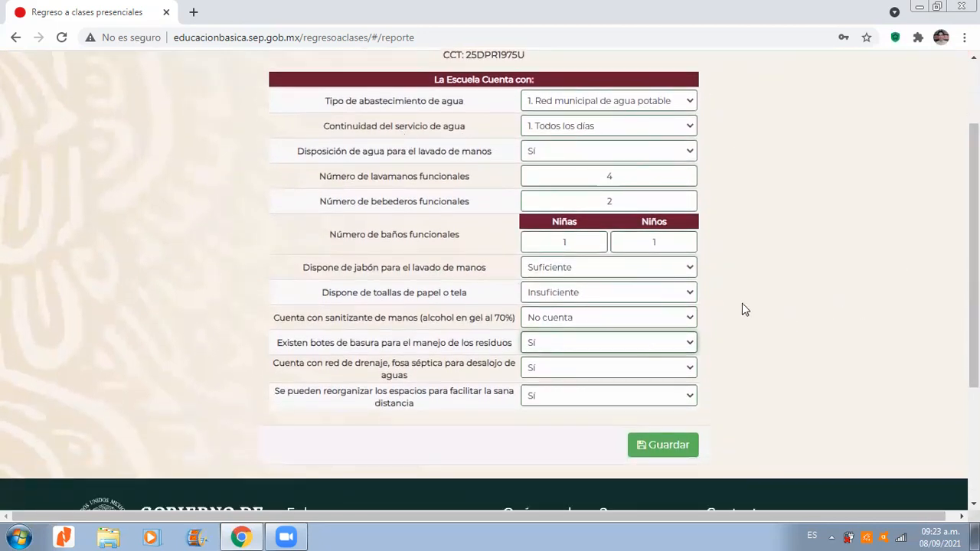
pyautogui.moveTo(973, 293)
pyautogui.mouseDown()
pyautogui.moveTo(973, 250)
pyautogui.moveTo(974, 308)
pyautogui.mouseUp()
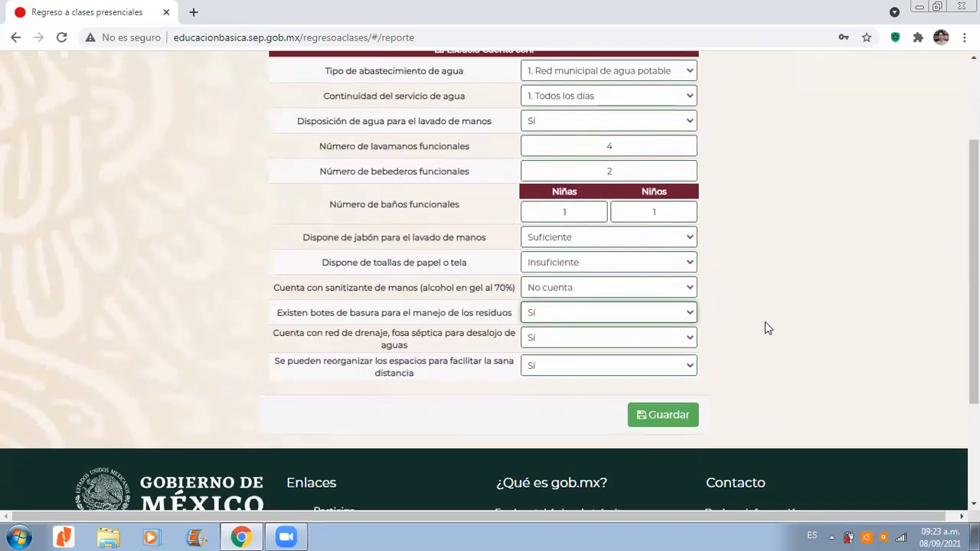
pyautogui.moveTo(974, 315); pyautogui.dragTo(973, 292)
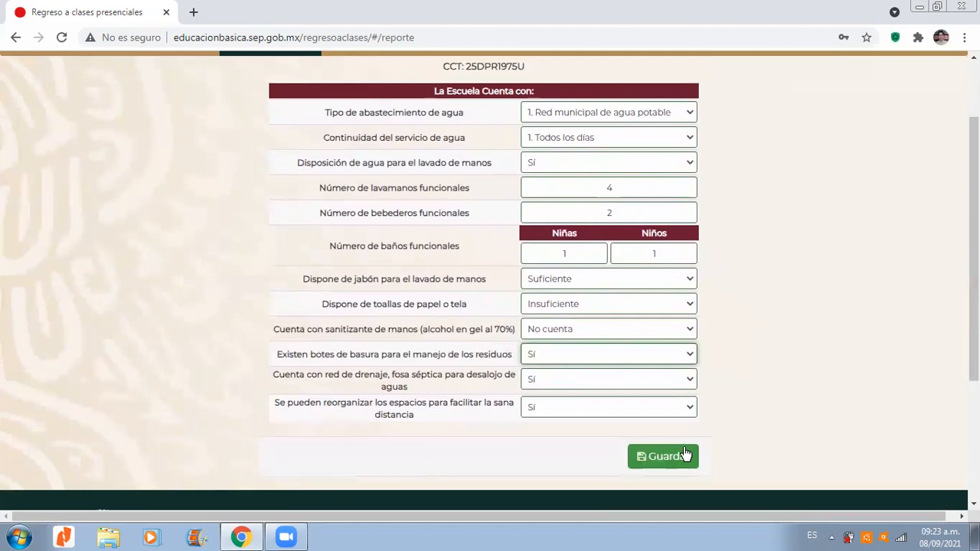
pyautogui.click(663, 456)
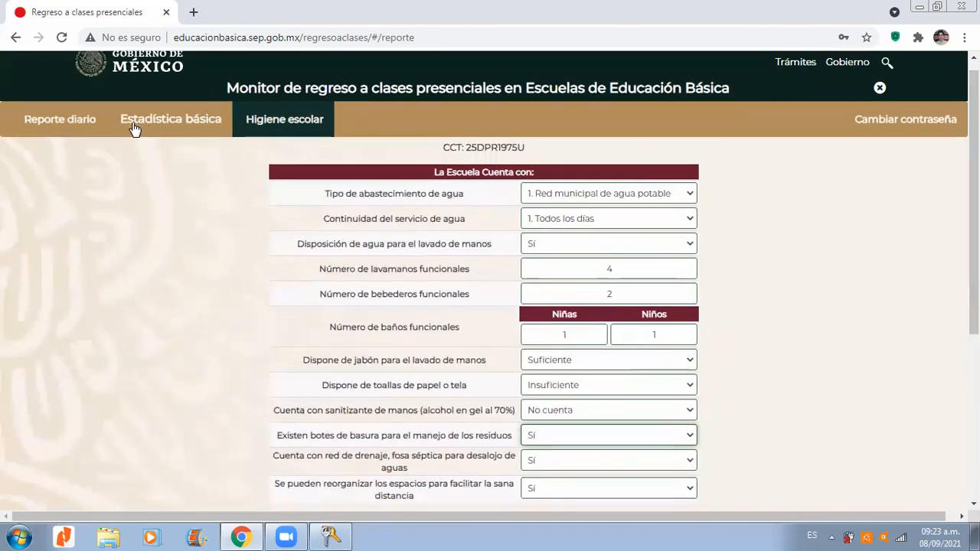
# Step: Open the Reporte diario section, examine the agosto calendar and its colour legend, and return to septiembre
pyautogui.click(82, 126)
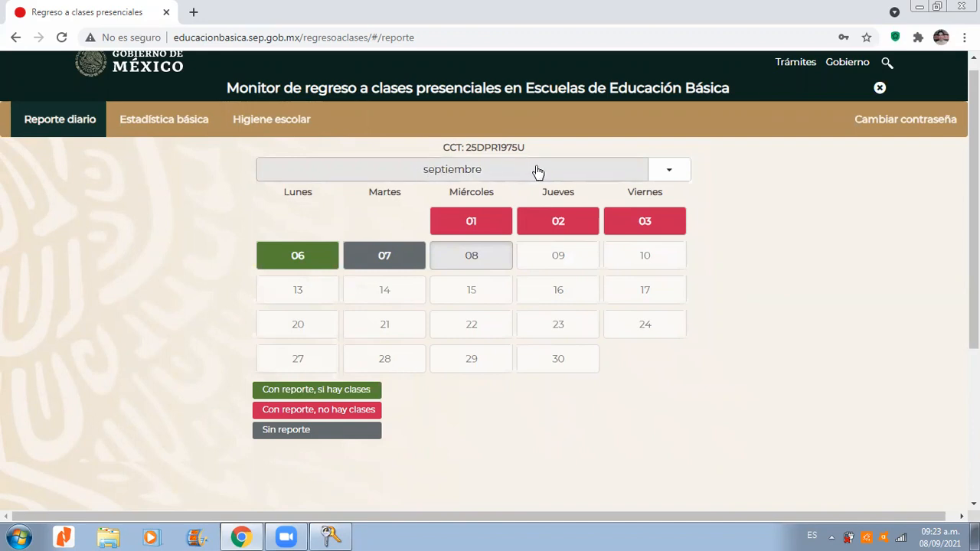
pyautogui.click(663, 177)
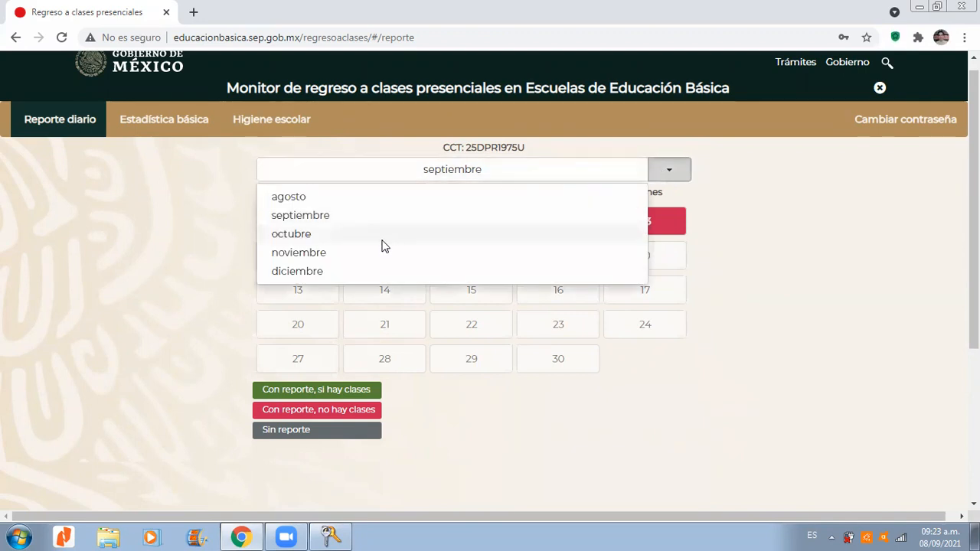
pyautogui.click(328, 198)
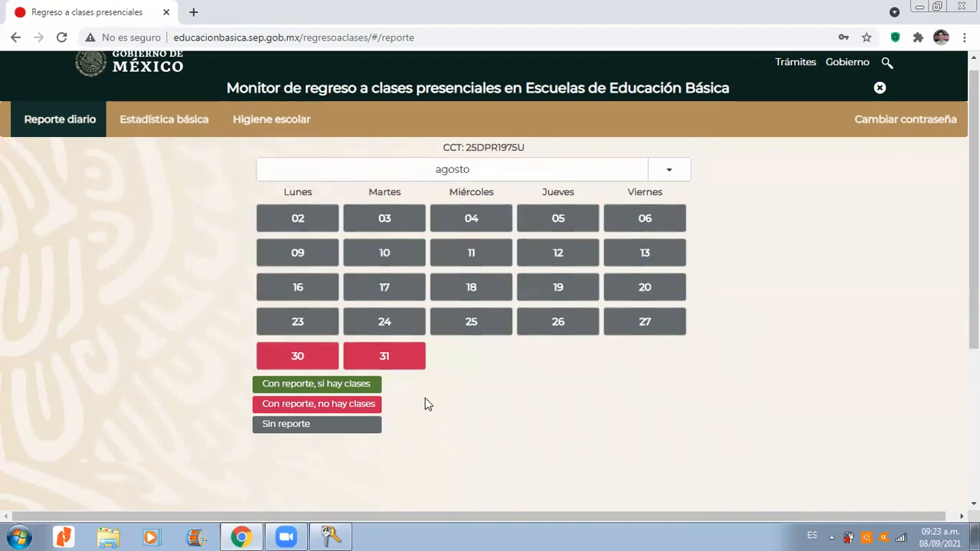
pyautogui.moveTo(264, 404); pyautogui.dragTo(381, 405)
pyautogui.click(382, 400)
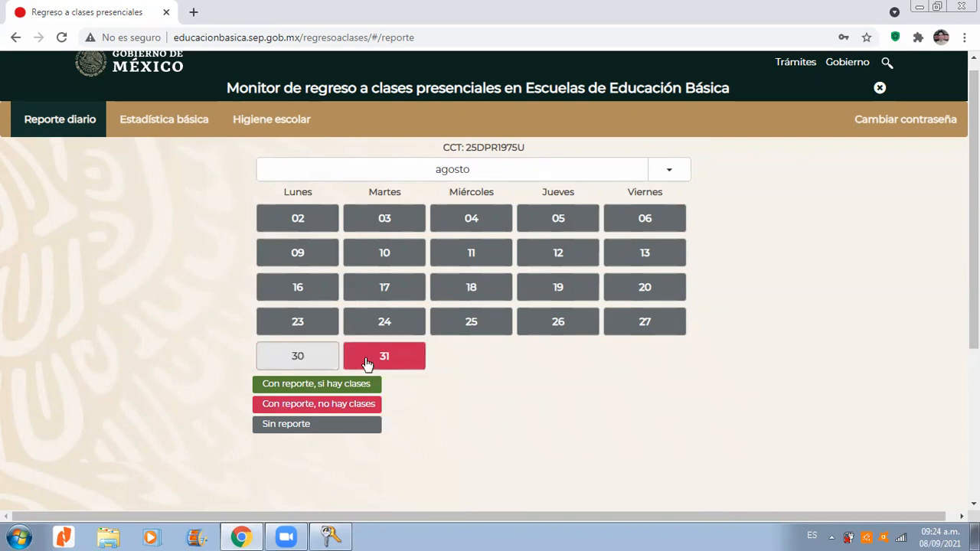
pyautogui.click(658, 171)
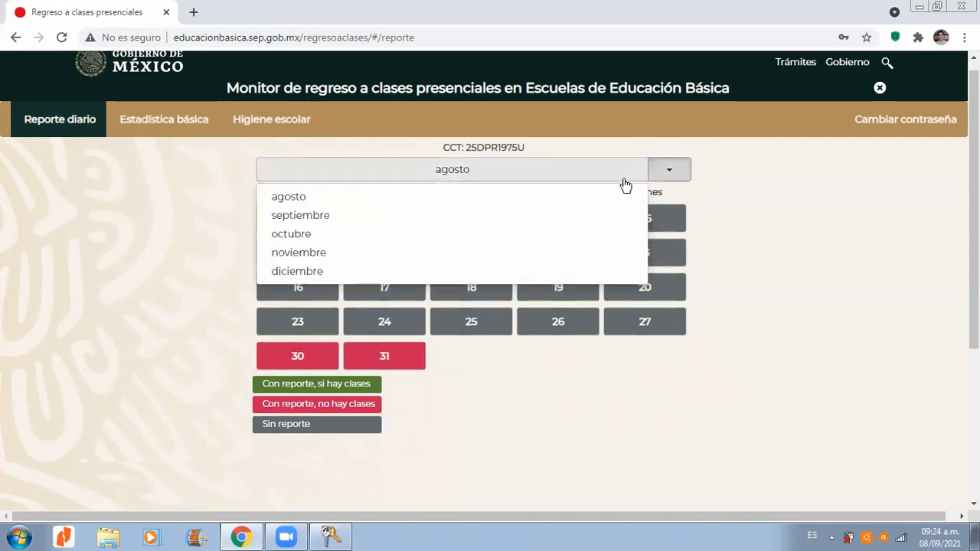
pyautogui.click(503, 215)
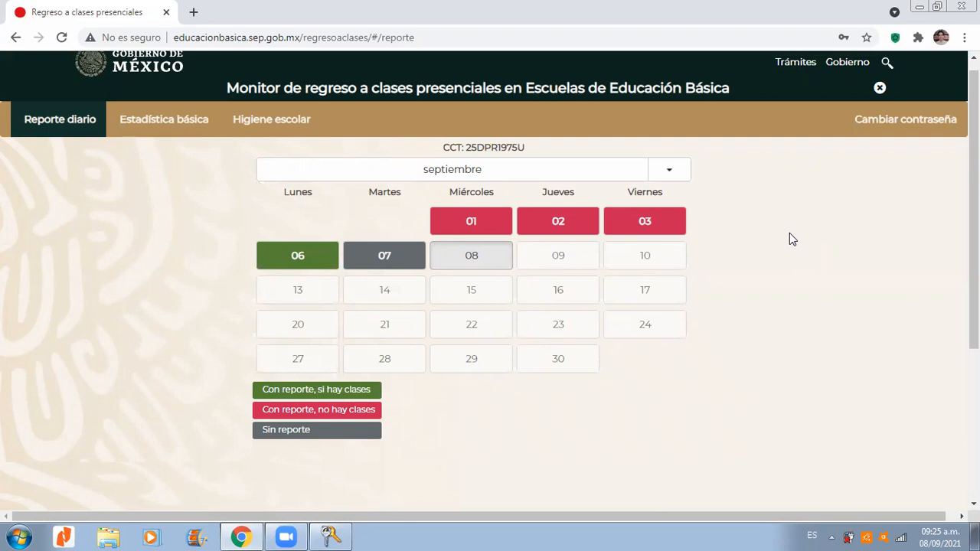
# Step: In the Martes 07 de septiembre report, examine the answer choices and the Comentarios field for No, otras razones, closing without saving
pyautogui.moveTo(973, 205); pyautogui.dragTo(973, 218)
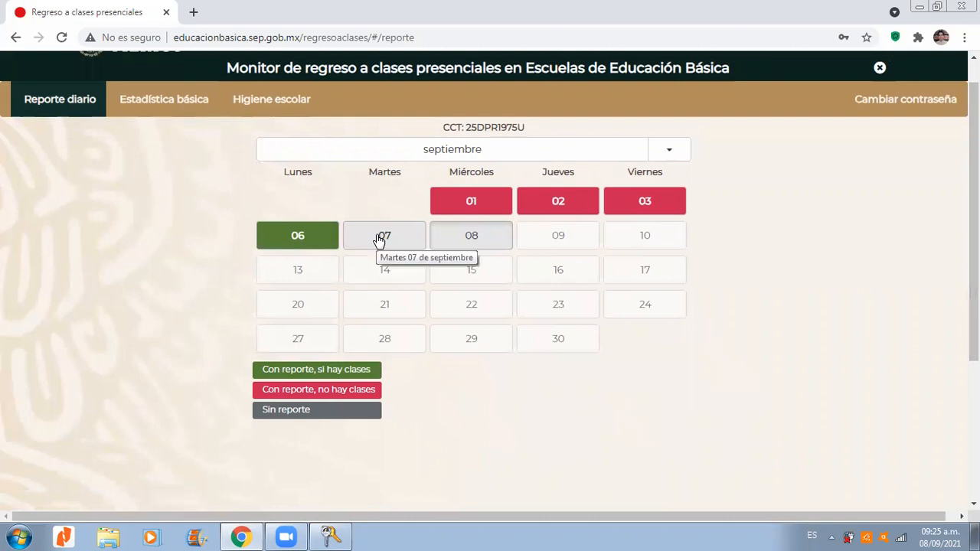
pyautogui.click(399, 224)
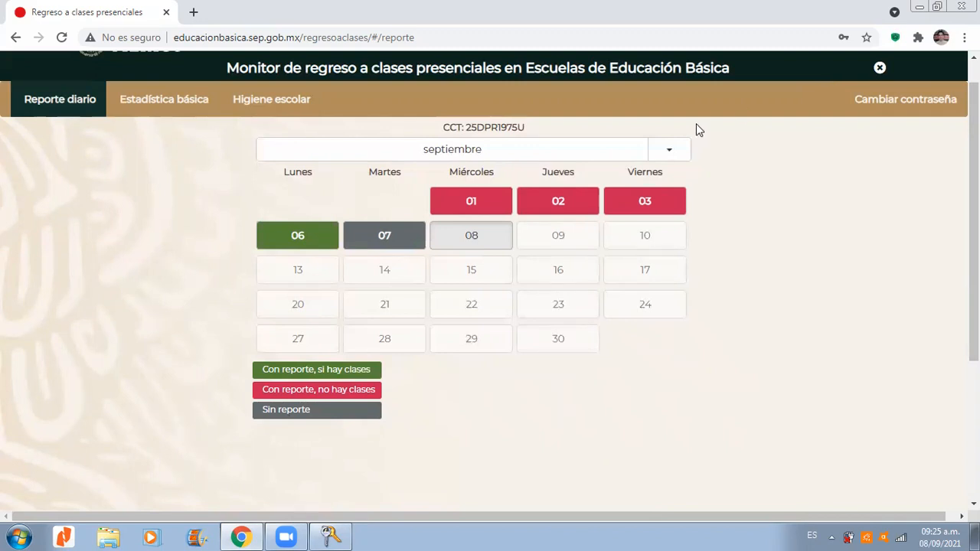
pyautogui.click(386, 237)
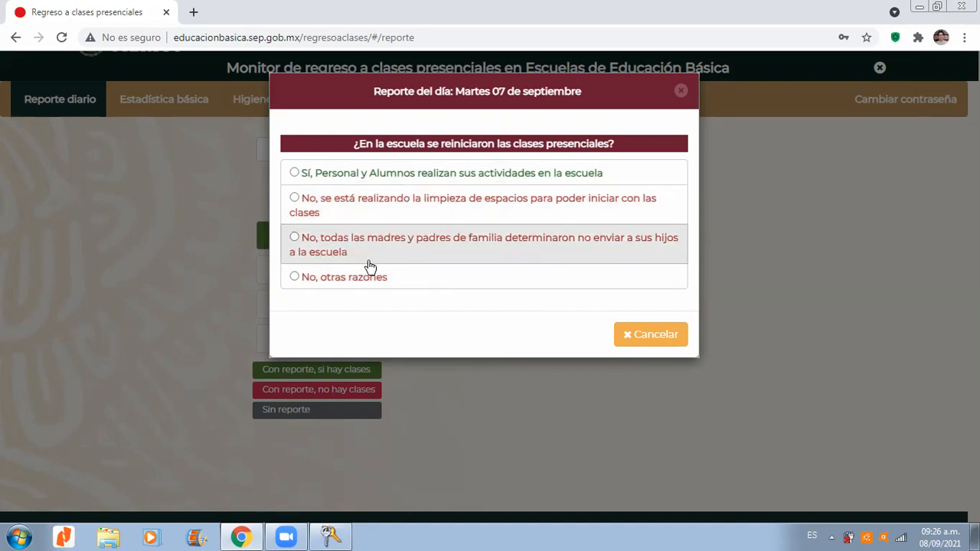
pyautogui.click(295, 277)
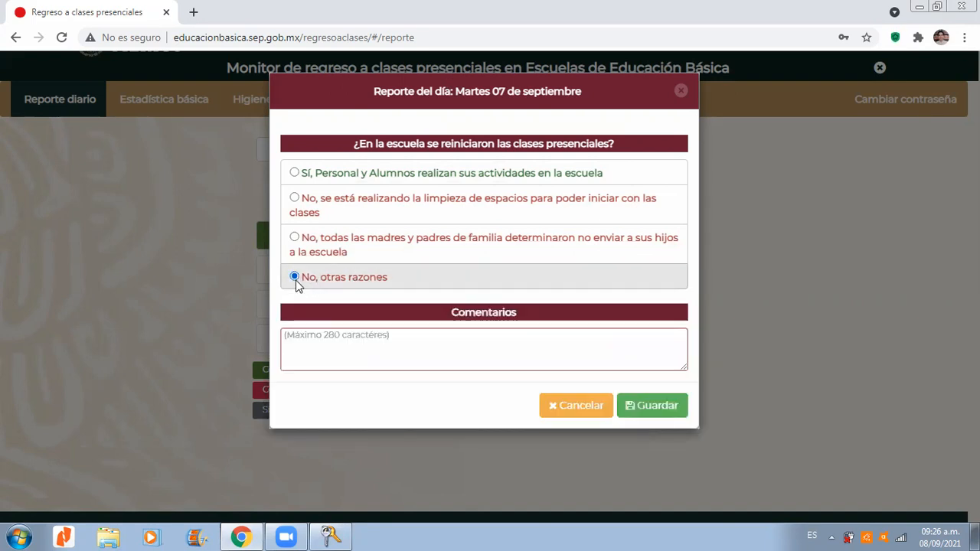
pyautogui.click(357, 338)
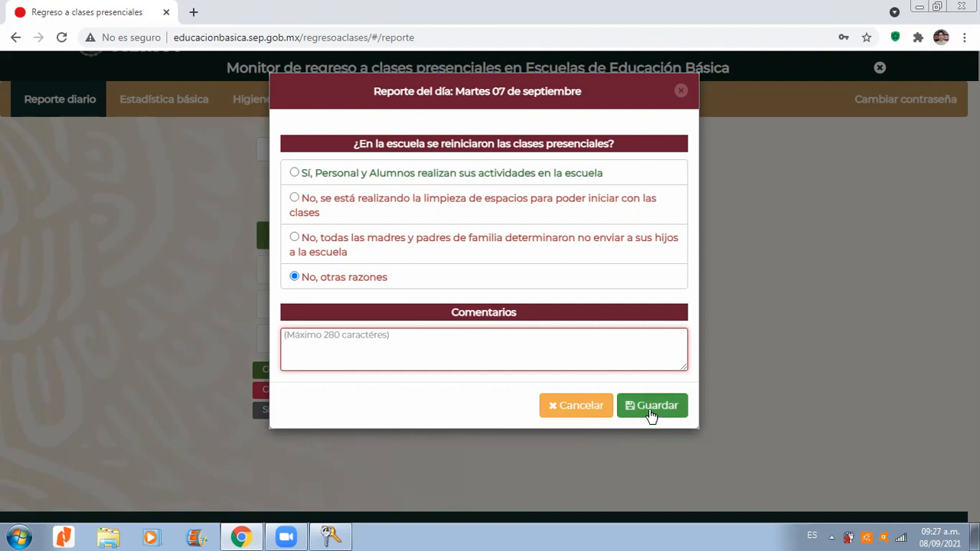
pyautogui.click(679, 94)
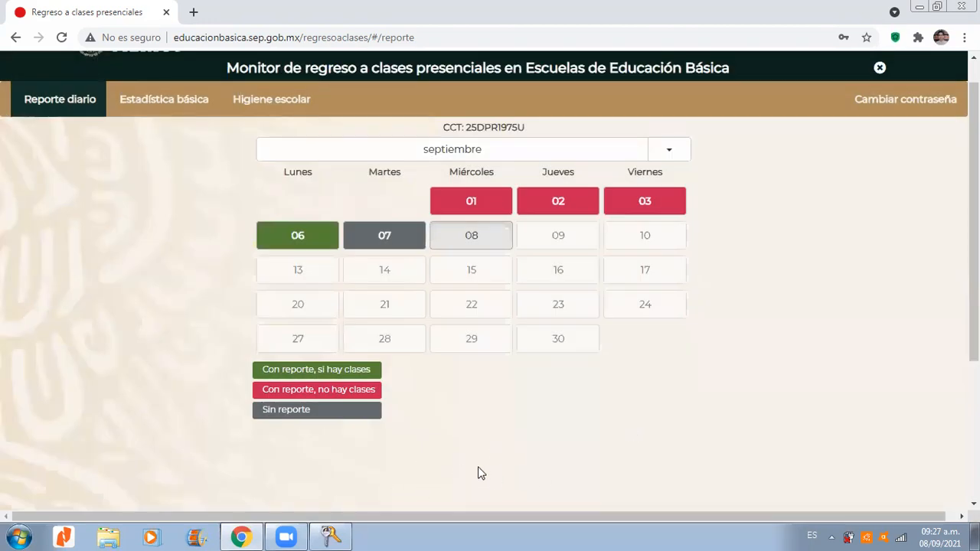
pyautogui.click(393, 242)
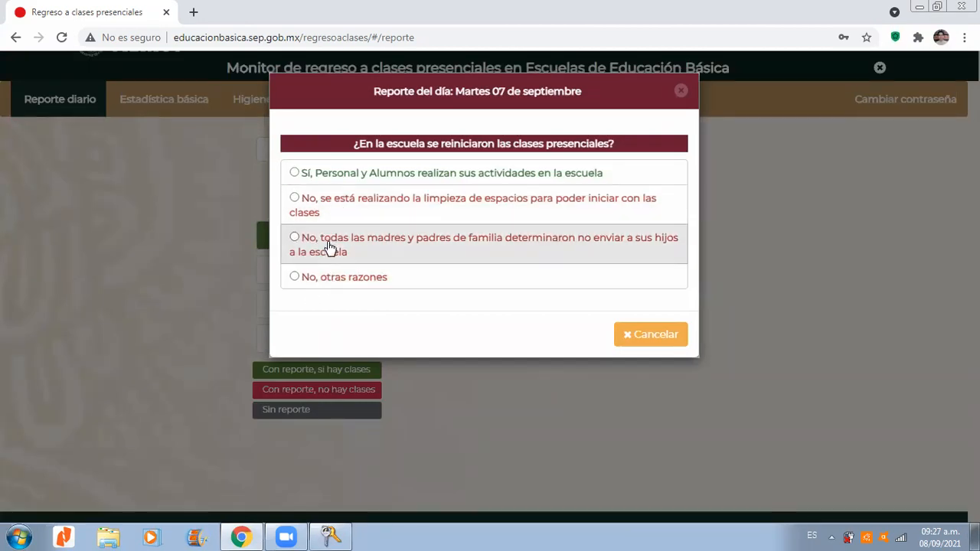
pyautogui.click(295, 277)
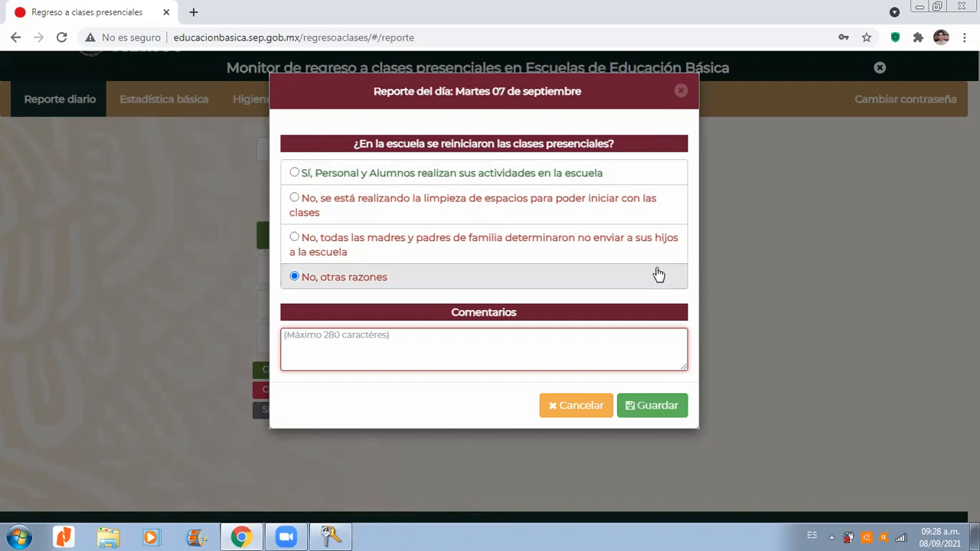
pyautogui.click(681, 91)
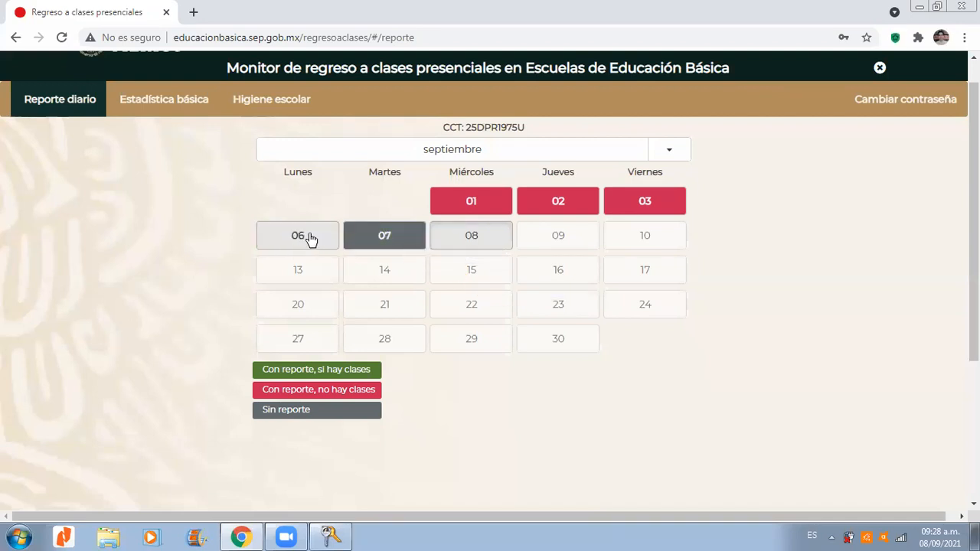
# Step: Open the Martes 07 de septiembre report, answer "Sí, Personal y Alumnos realizan sus actividades en la escuela", and continue to its questions
pyautogui.click(310, 239)
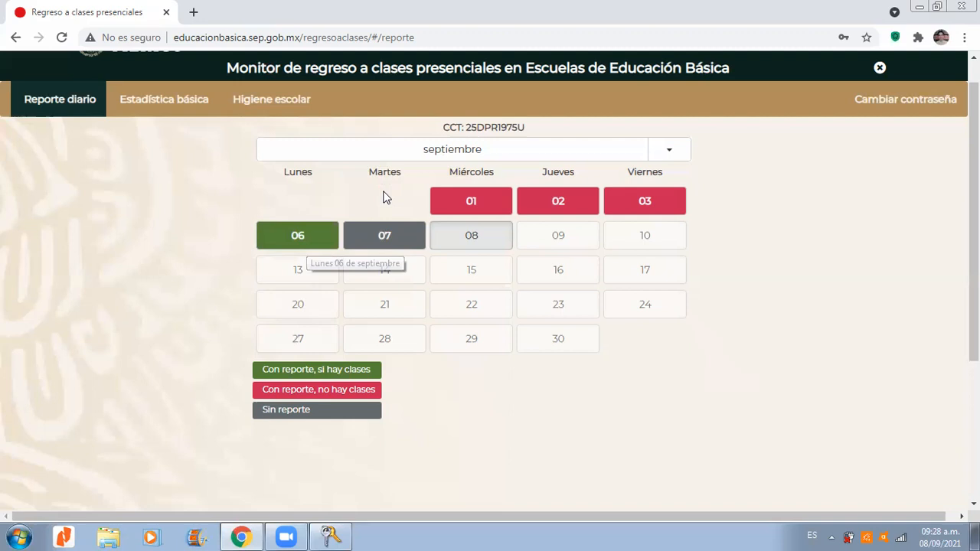
pyautogui.click(385, 236)
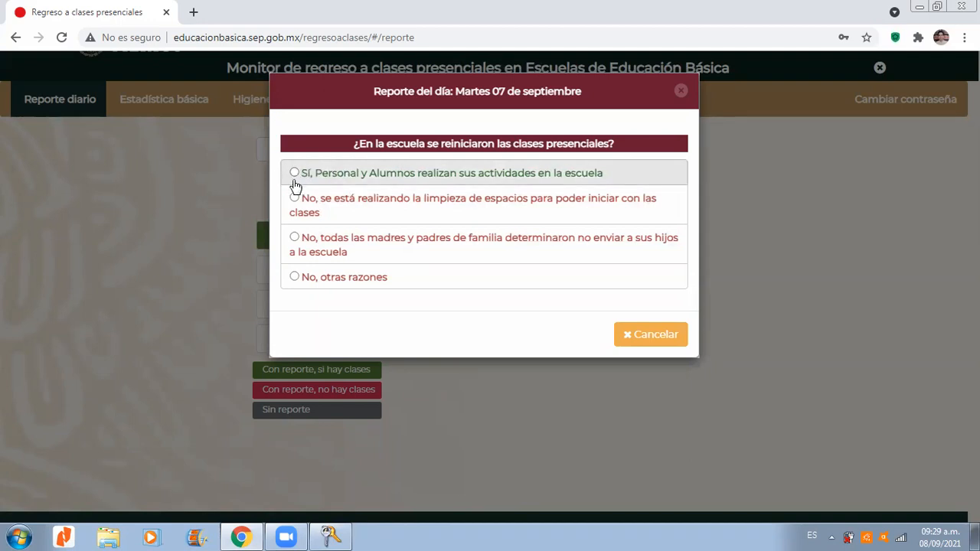
pyautogui.click(401, 183)
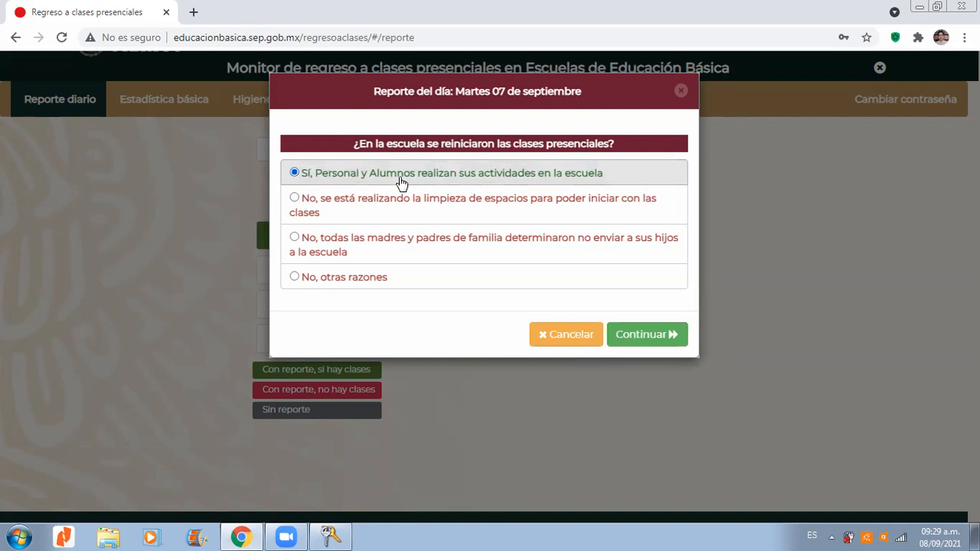
pyautogui.click(649, 341)
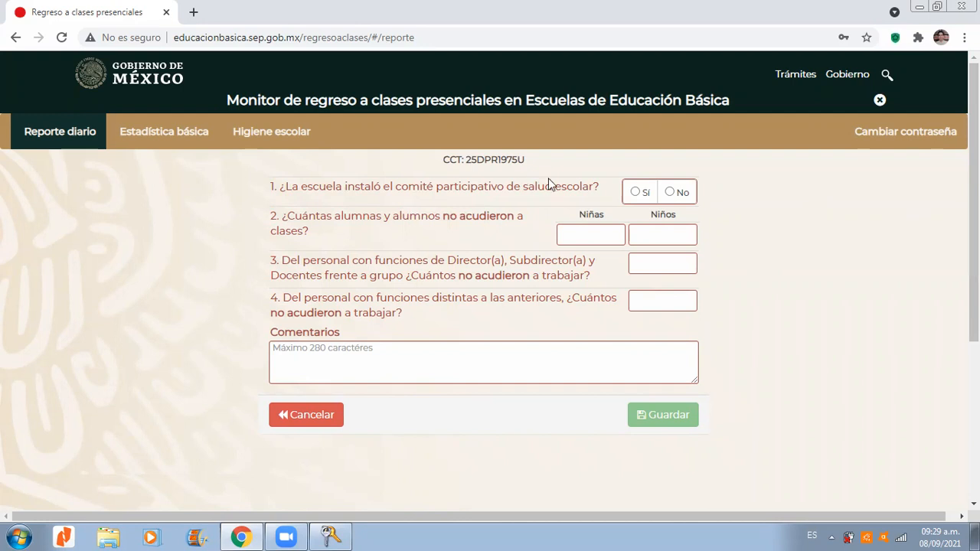
# Step: Answer Sí for the installed school health committee and enter 9 niñas and 5 niños as absent from classes
pyautogui.click(633, 193)
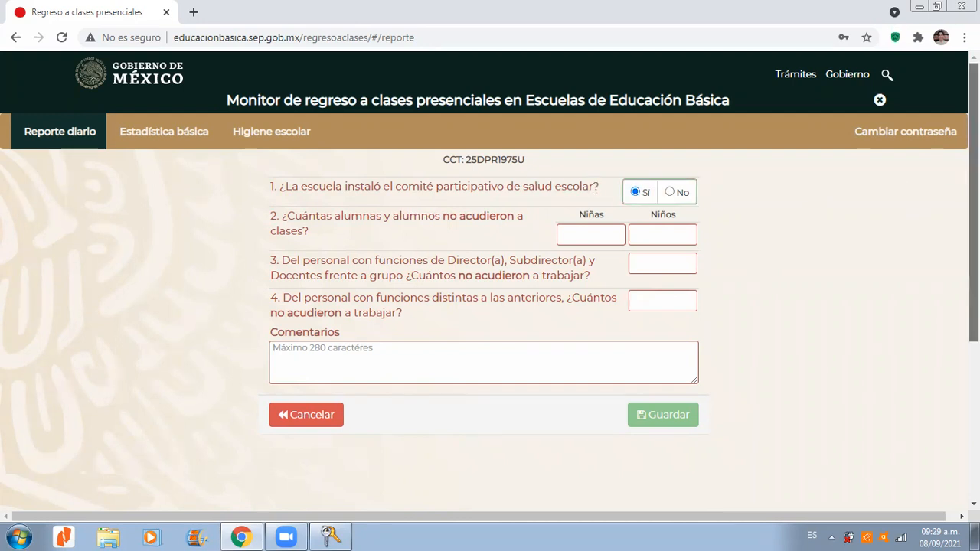
pyautogui.scroll(-1, 915, 189)
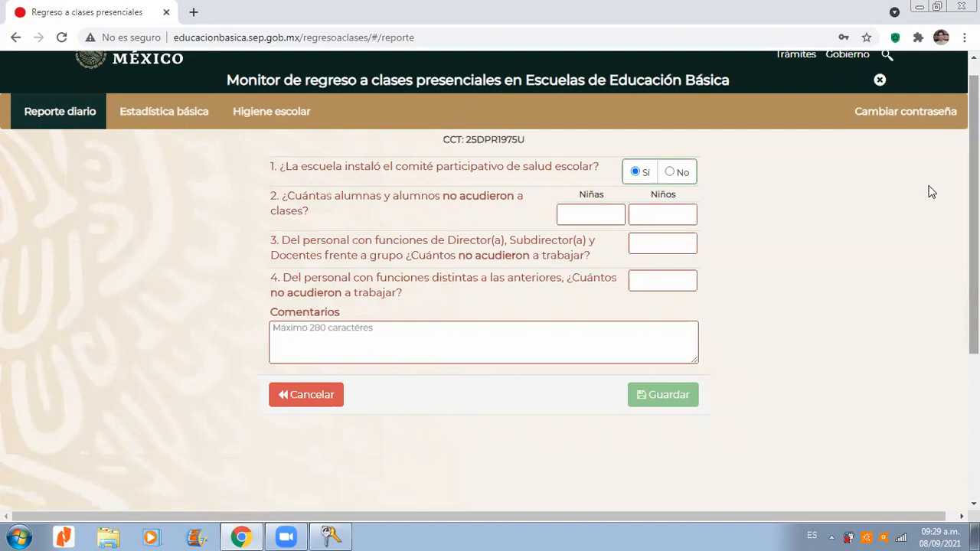
pyautogui.click(584, 211)
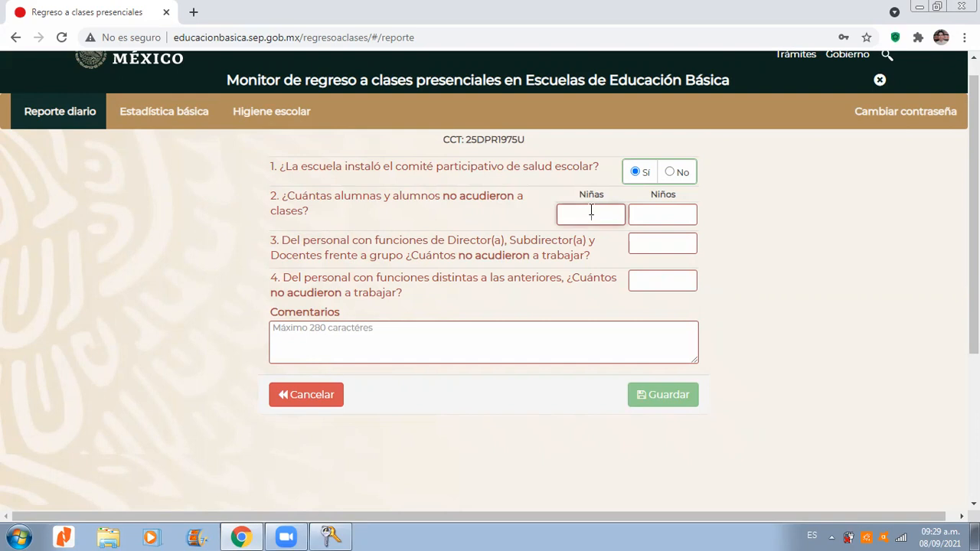
pyautogui.write('9')
pyautogui.click(629, 213)
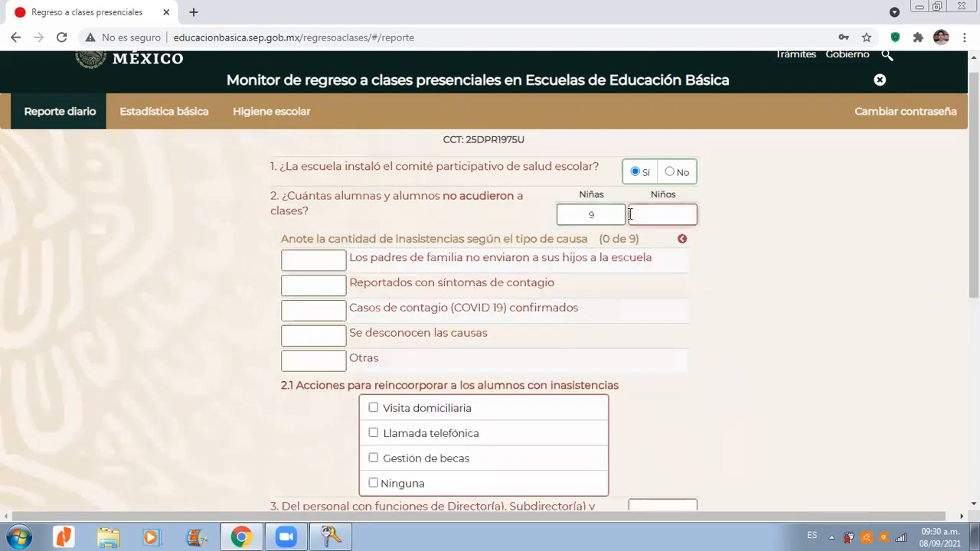
pyautogui.write('5')
pyautogui.moveTo(446, 198); pyautogui.dragTo(511, 198)
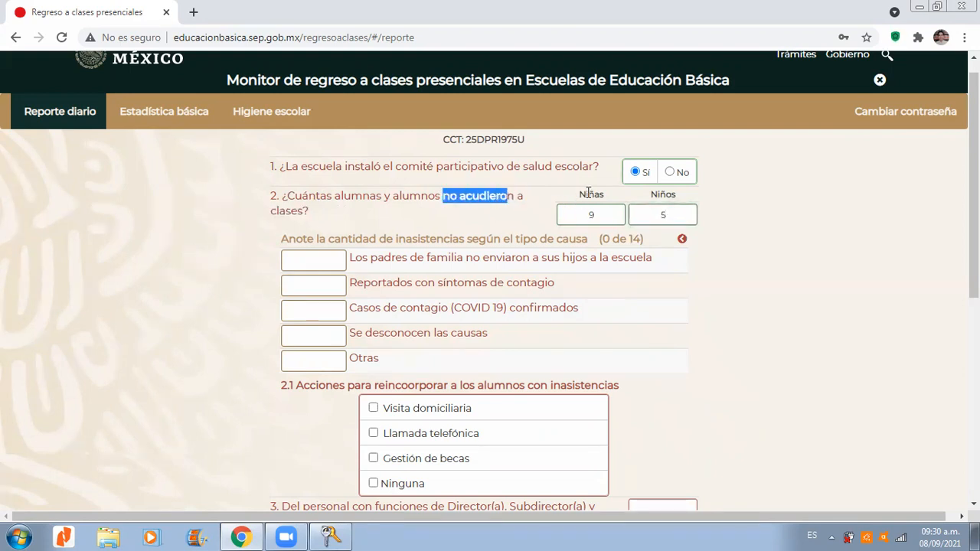
pyautogui.click(670, 193)
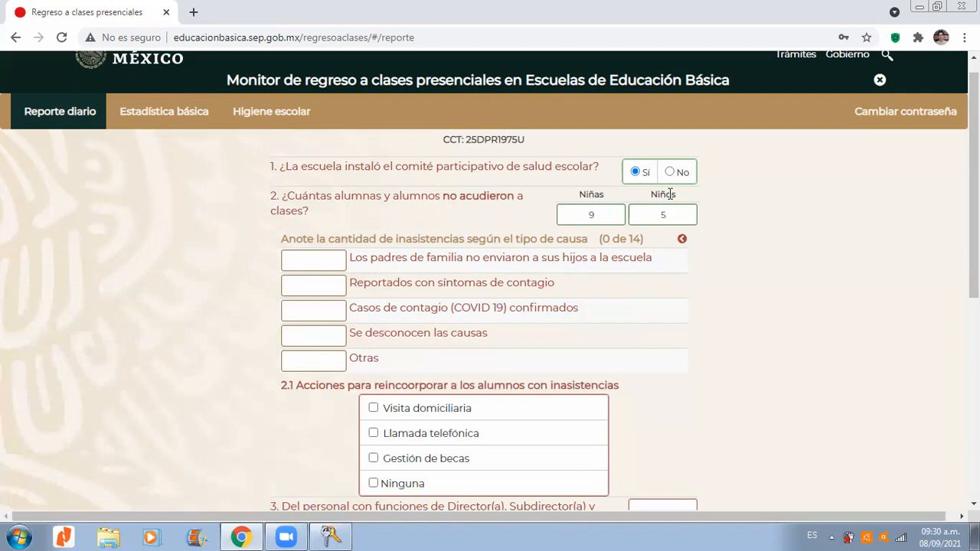
# Step: Try entering 2 absences under Otras to check its specification field, and clear the entry
pyautogui.scroll(-1, 973, 230)
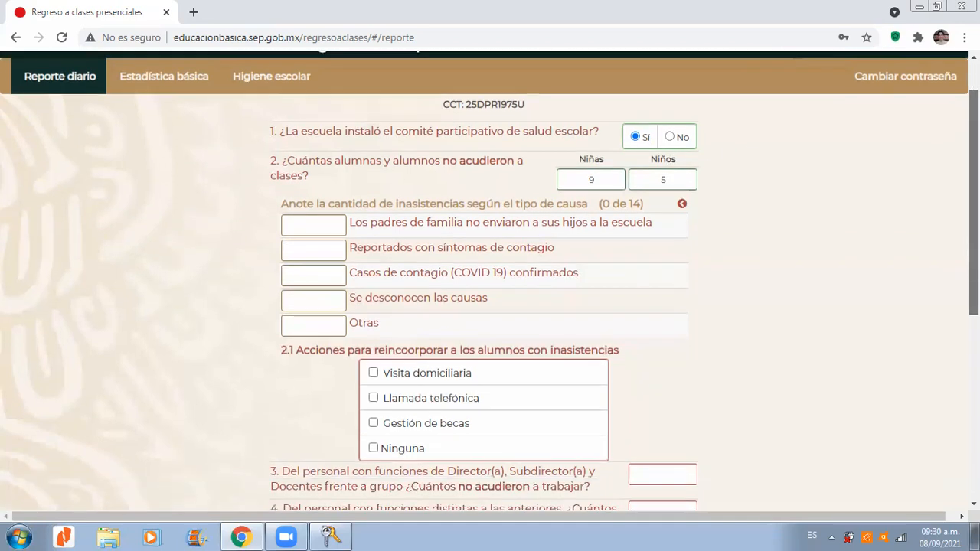
pyautogui.scroll(1, 849, 268)
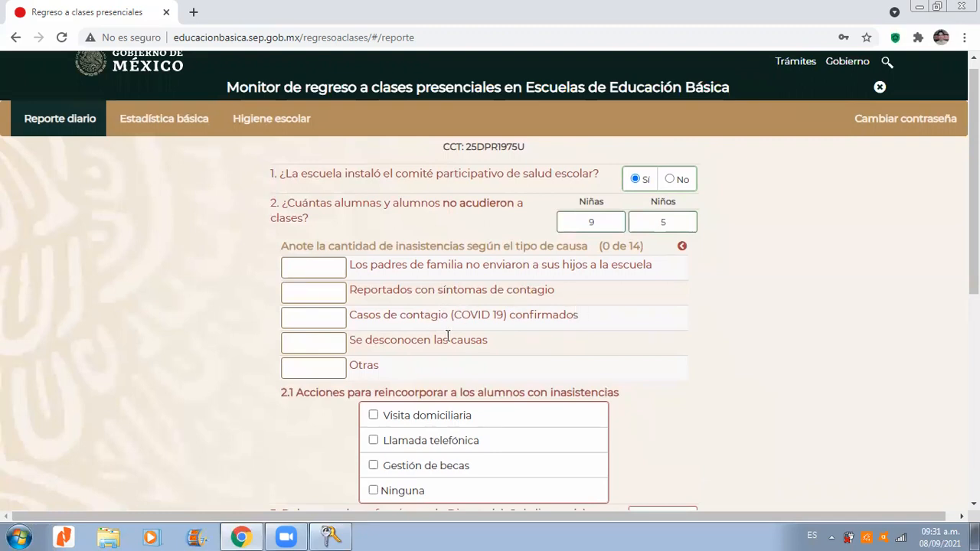
pyautogui.click(321, 371)
pyautogui.write('2')
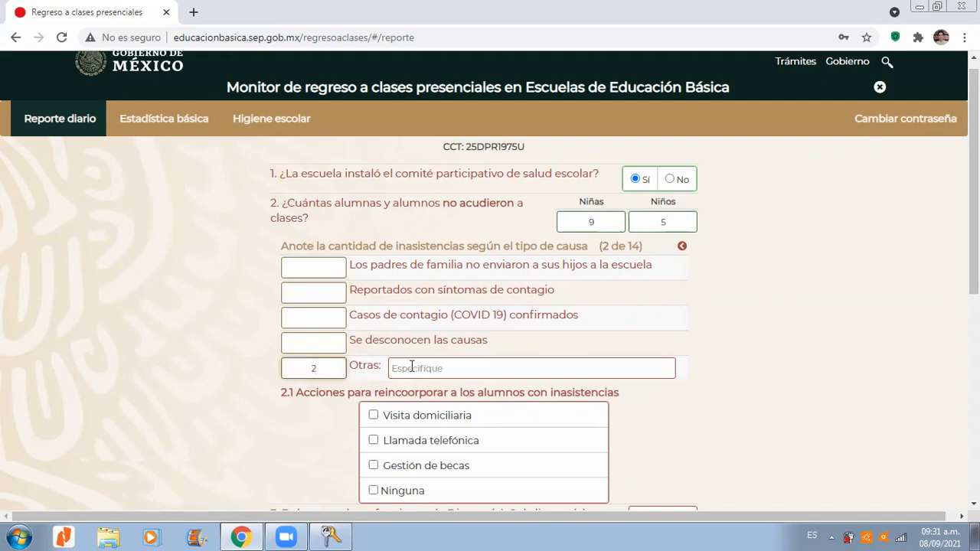
pyautogui.scroll(-1, 546, 293)
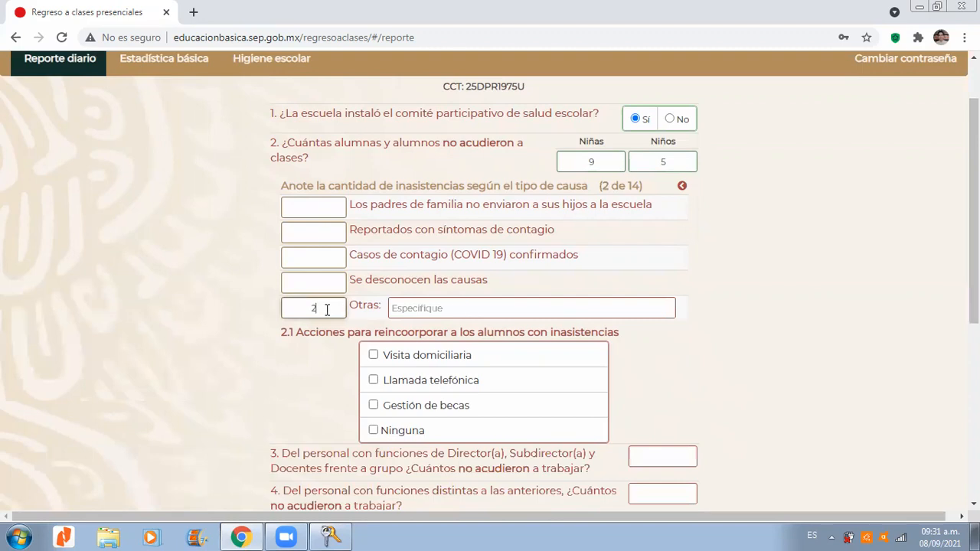
pyautogui.press('BackSpace')
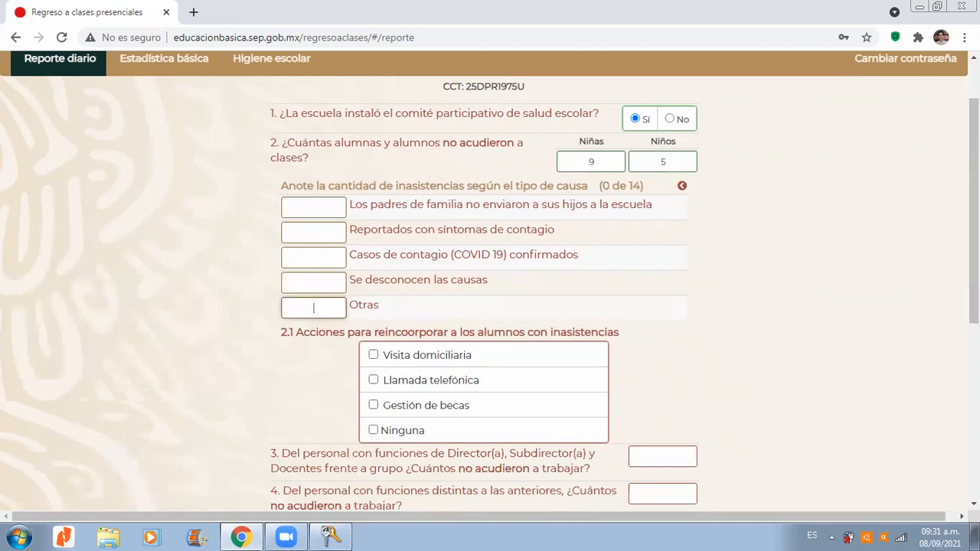
# Step: Enter 11 absences for parents not sending their children and 3 for unknown causes, and check the tally of causes
pyautogui.scroll(1, 328, 308)
pyautogui.click(341, 254)
pyautogui.write('11')
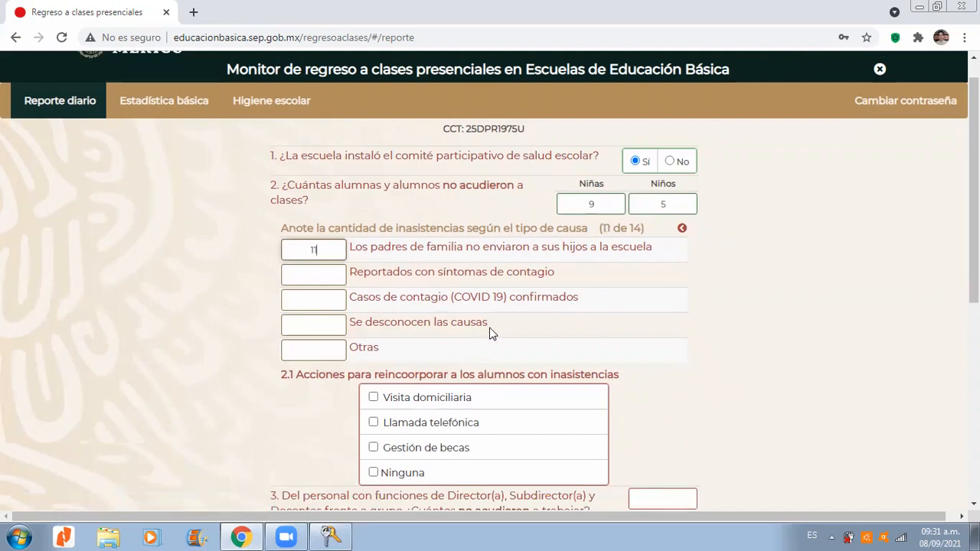
pyautogui.click(330, 324)
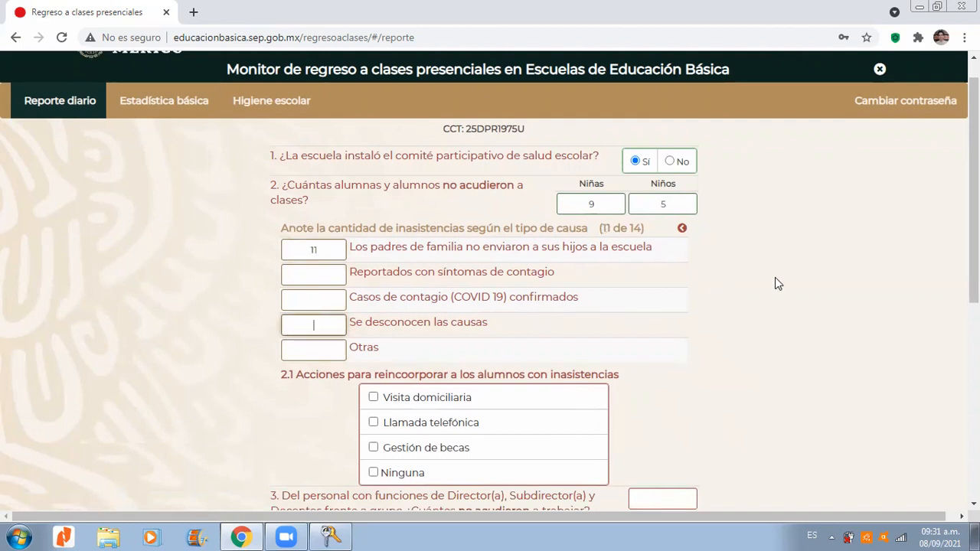
pyautogui.write('3')
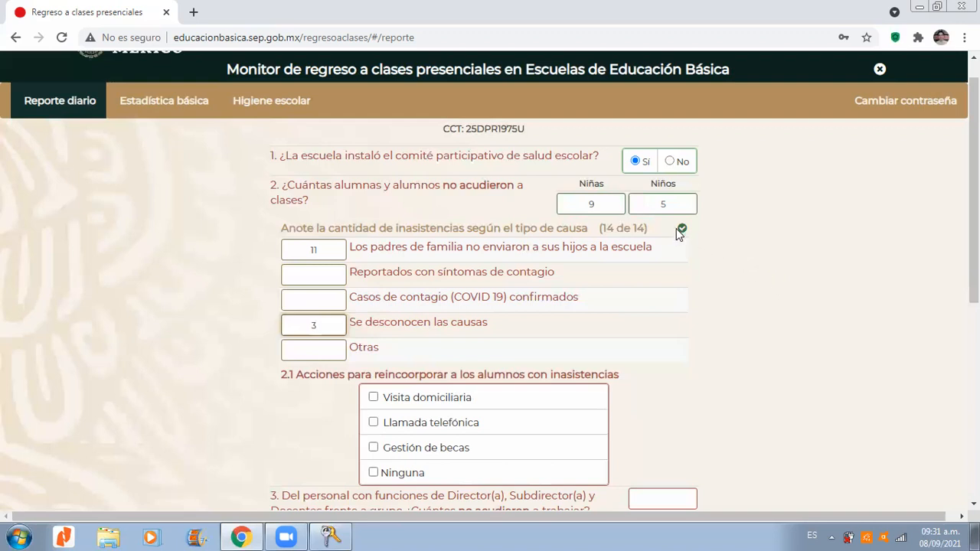
pyautogui.moveTo(599, 228); pyautogui.dragTo(649, 228)
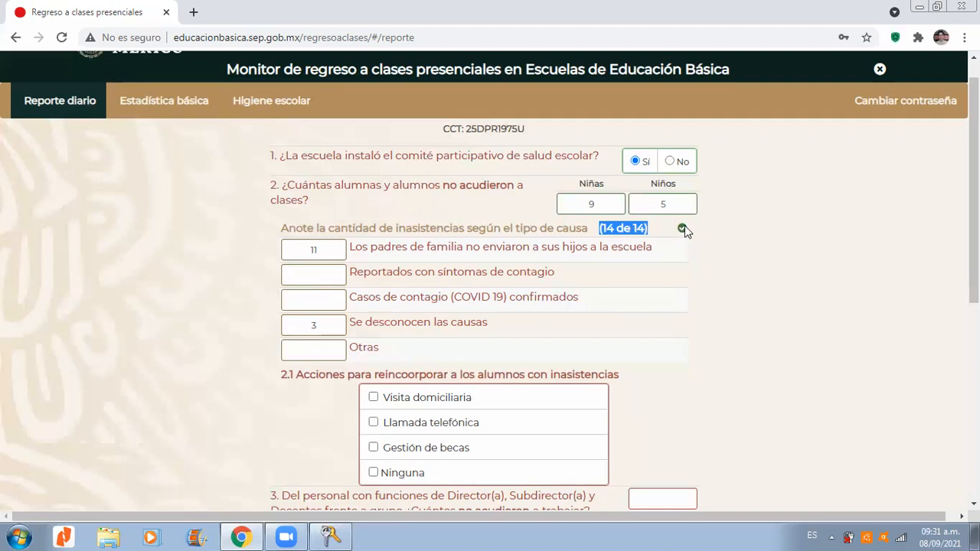
# Step: Set the unknown-cause absences to 2 to check whether the report can be saved, and restore the value to 3
pyautogui.click(331, 327)
pyautogui.press('BackSpace')
pyautogui.write('2')
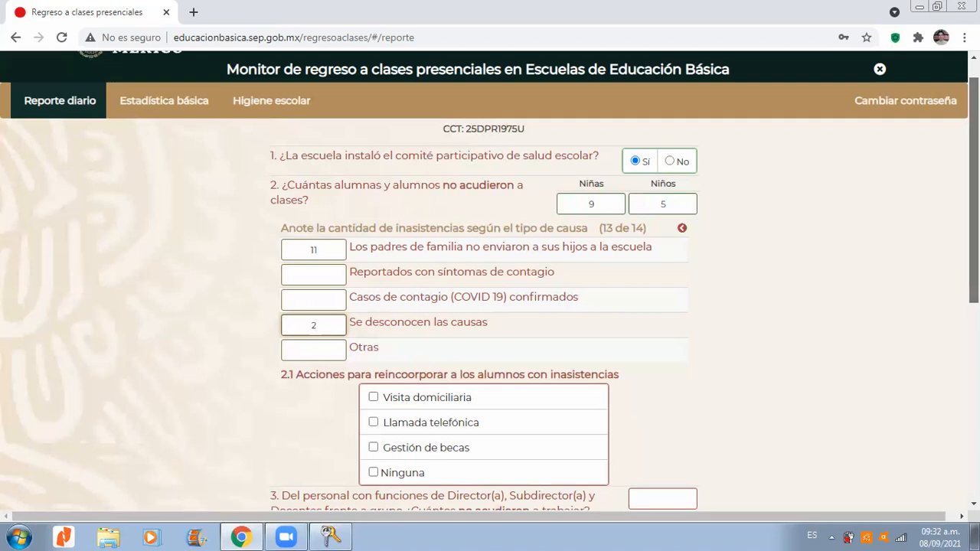
pyautogui.scroll(-2, 973, 230)
pyautogui.scroll(-2, 973, 230)
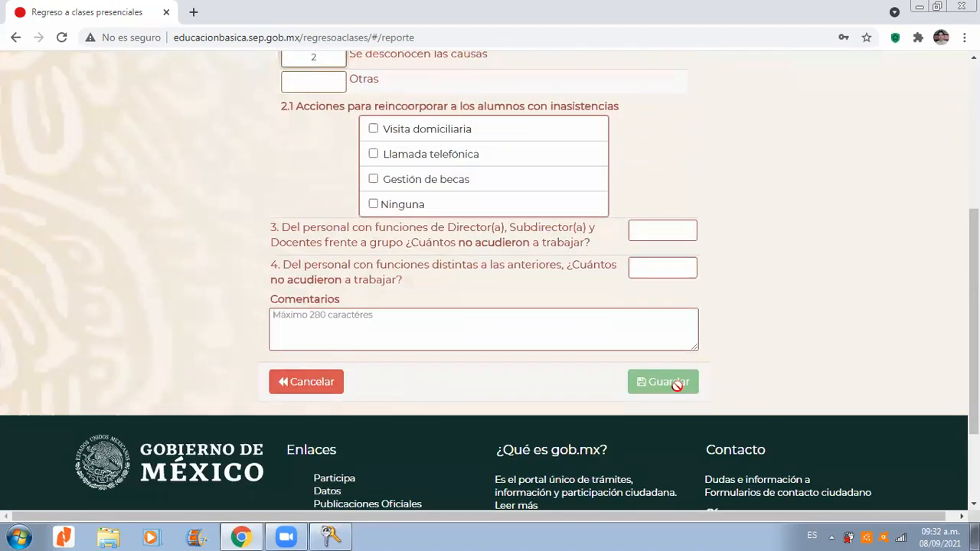
pyautogui.scroll(3, 973, 229)
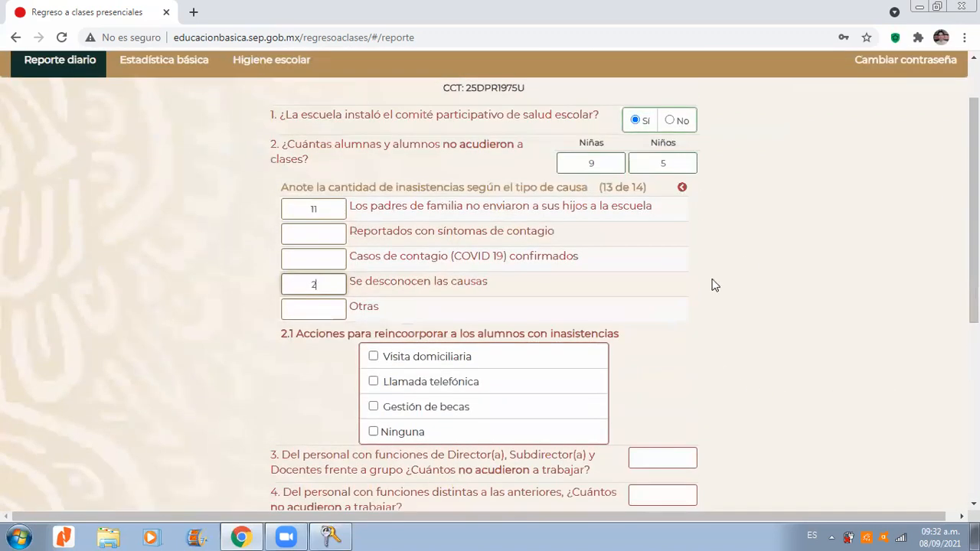
pyautogui.press('BackSpace')
pyautogui.write('3')
# Step: Set the absent niñas and niños to 0 to check how the form reacts, and re-enter 9 niñas and 5 niños
pyautogui.click(604, 167)
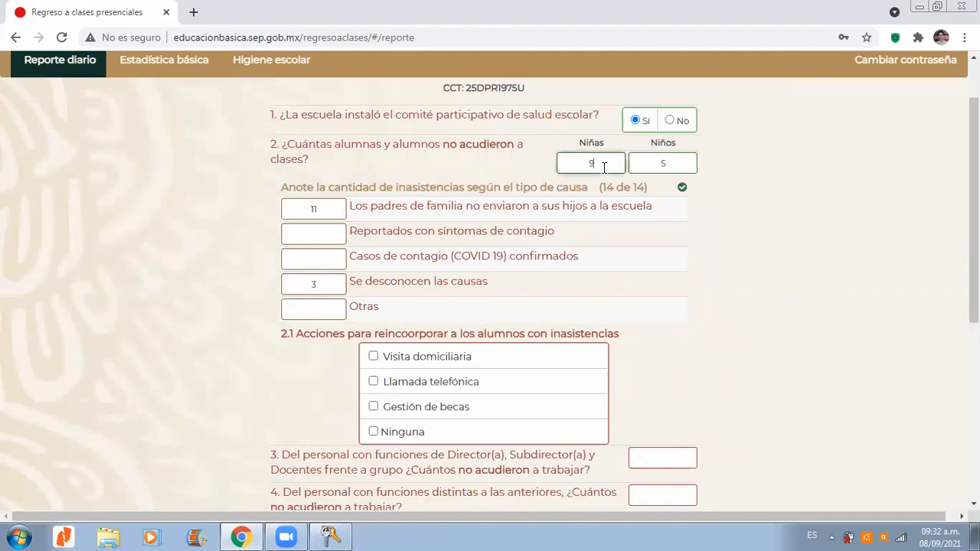
pyautogui.press('BackSpace')
pyautogui.write('0')
pyautogui.click(669, 159)
pyautogui.press('BackSpace')
pyautogui.write('6')
pyautogui.press('BackSpace')
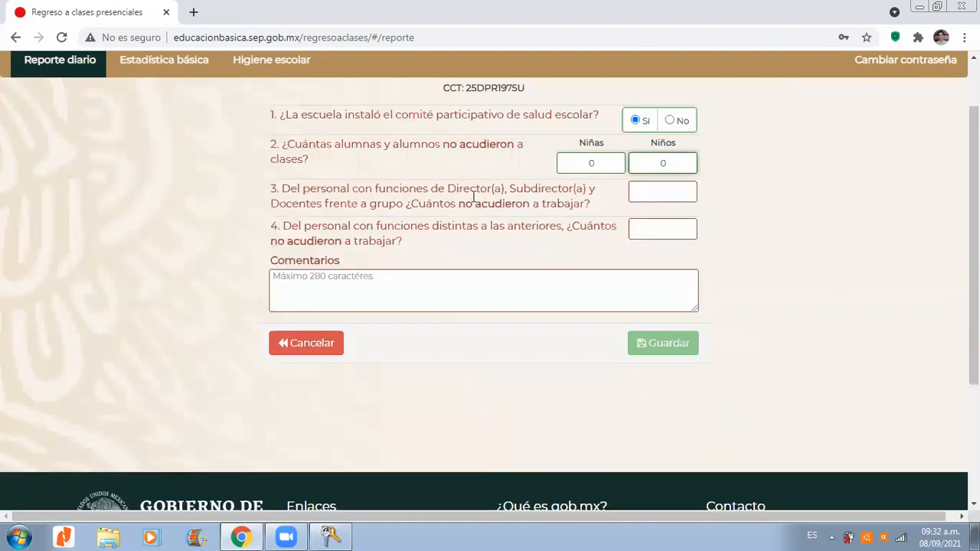
pyautogui.click(613, 165)
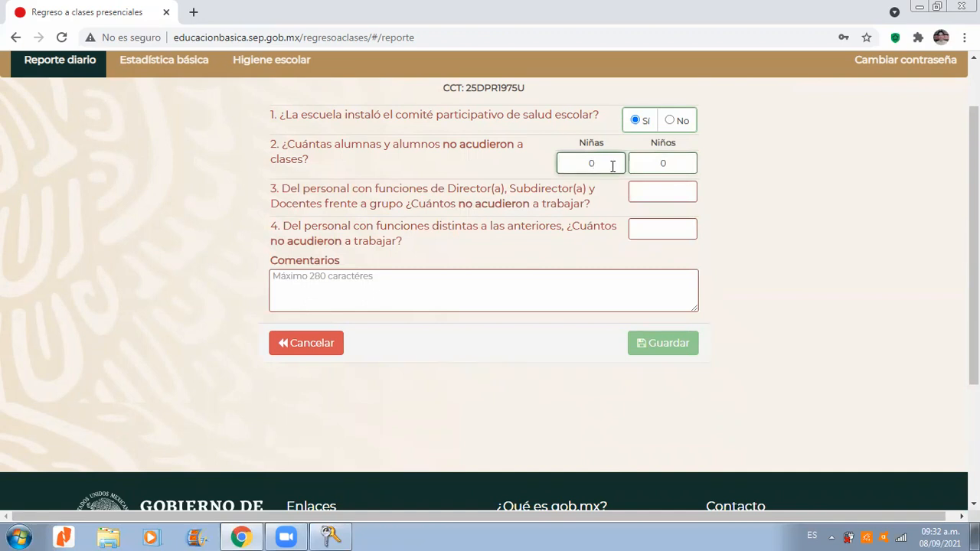
pyautogui.write('9')
pyautogui.press('Tab')
pyautogui.write('4')
pyautogui.press('BackSpace')
pyautogui.write('5')
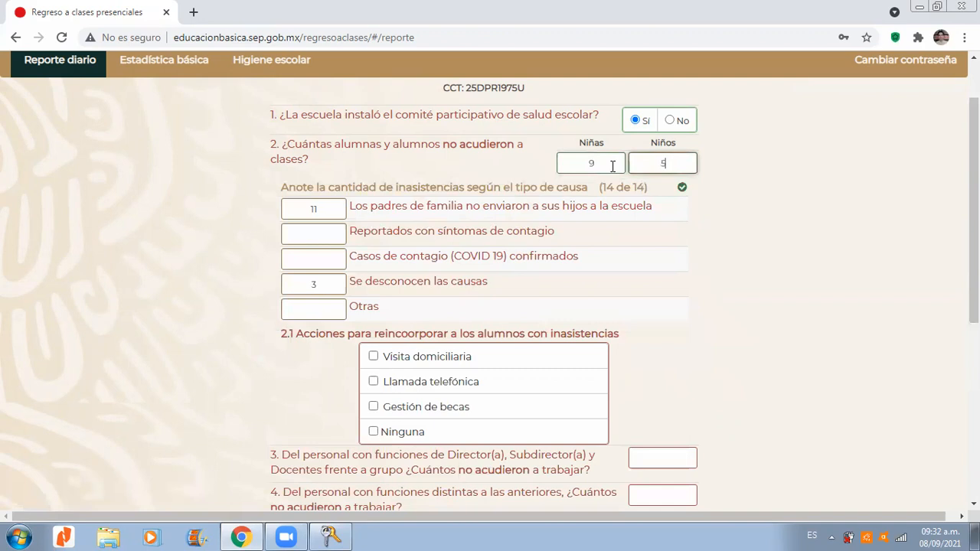
pyautogui.click(821, 250)
# Step: Examine the actions for reincorporating absent students in question 2.1 and mark Llamada telefónica
pyautogui.scroll(-1, 820, 250)
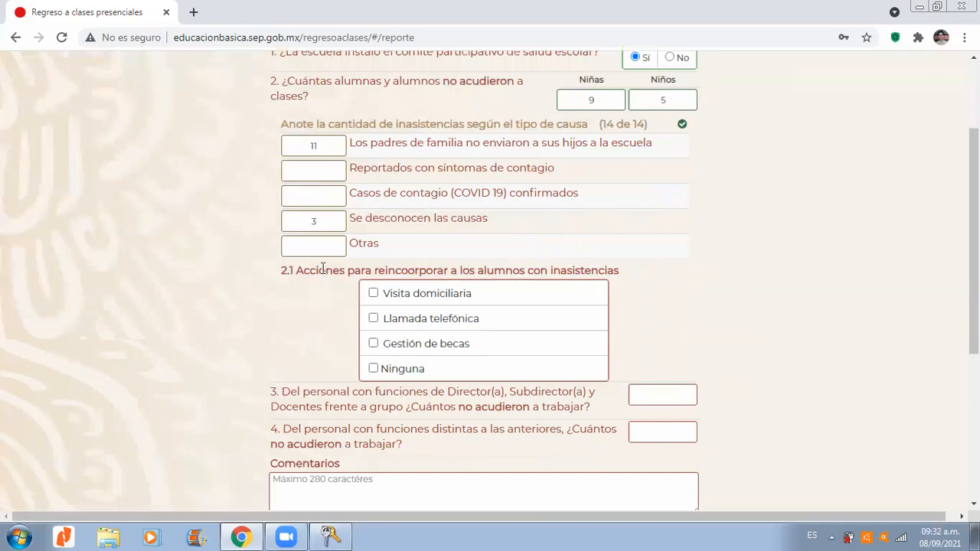
pyautogui.moveTo(289, 270); pyautogui.dragTo(631, 267)
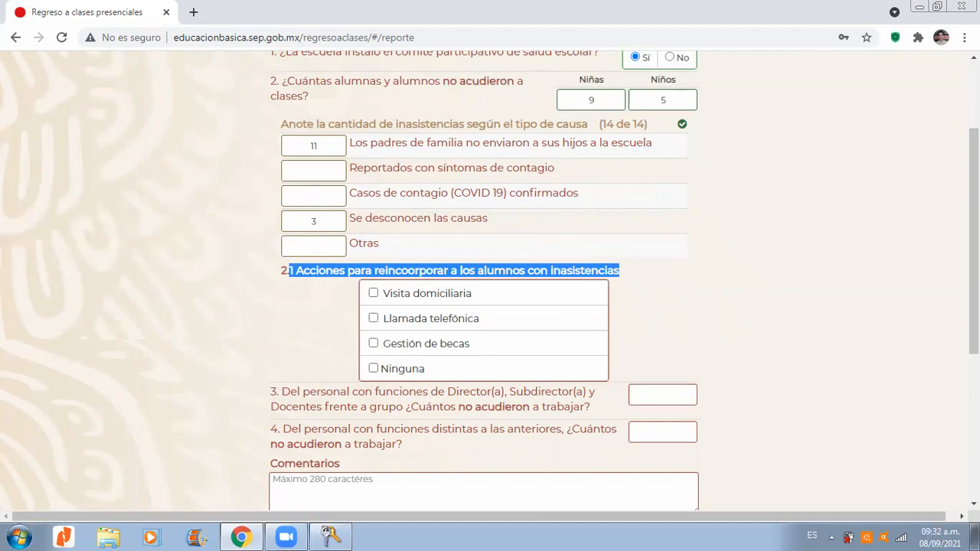
pyautogui.scroll(-2, 754, 282)
pyautogui.click(747, 186)
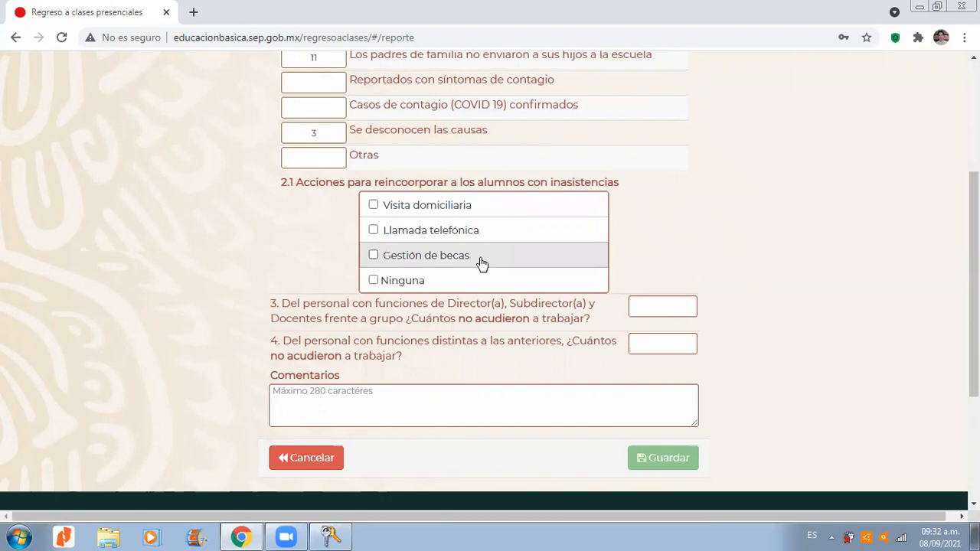
pyautogui.moveTo(973, 235); pyautogui.dragTo(973, 224)
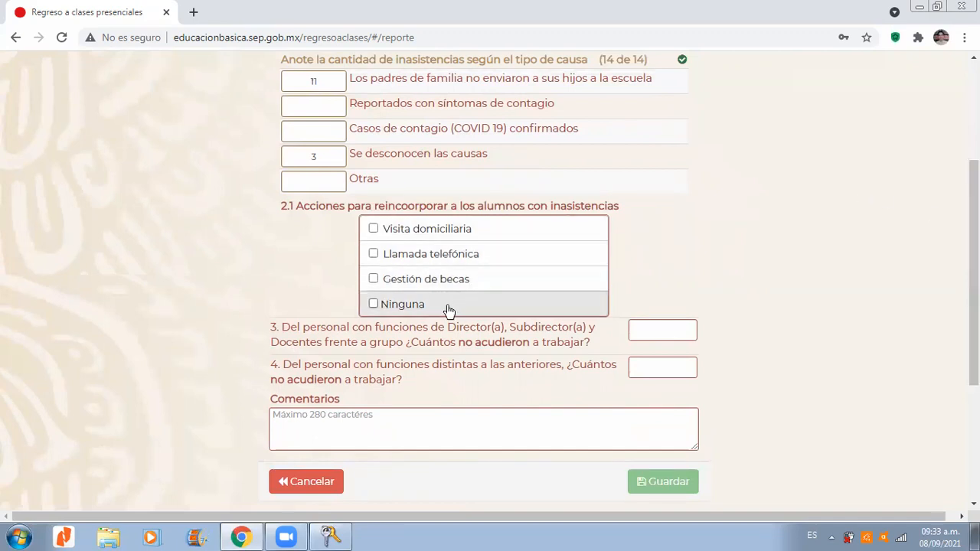
pyautogui.moveTo(973, 308); pyautogui.dragTo(893, 295)
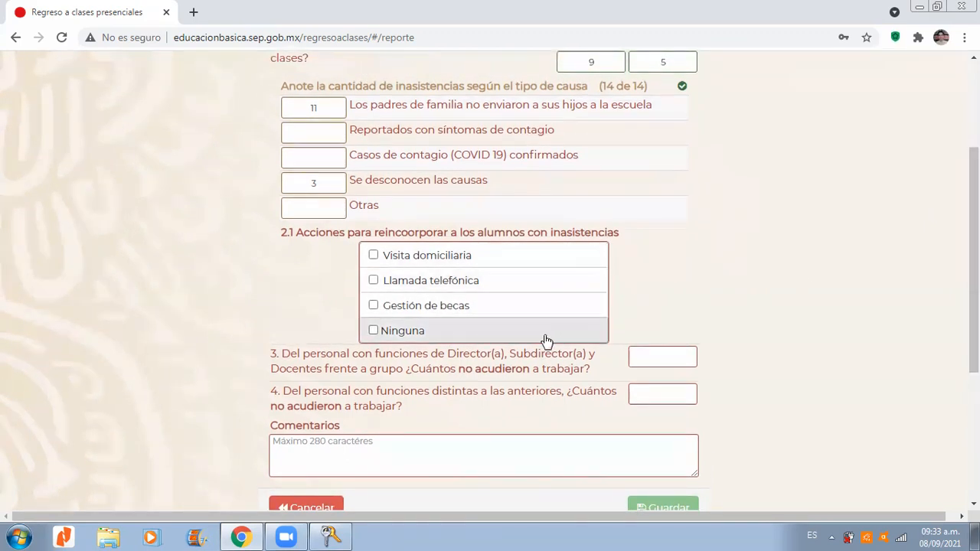
pyautogui.click(373, 281)
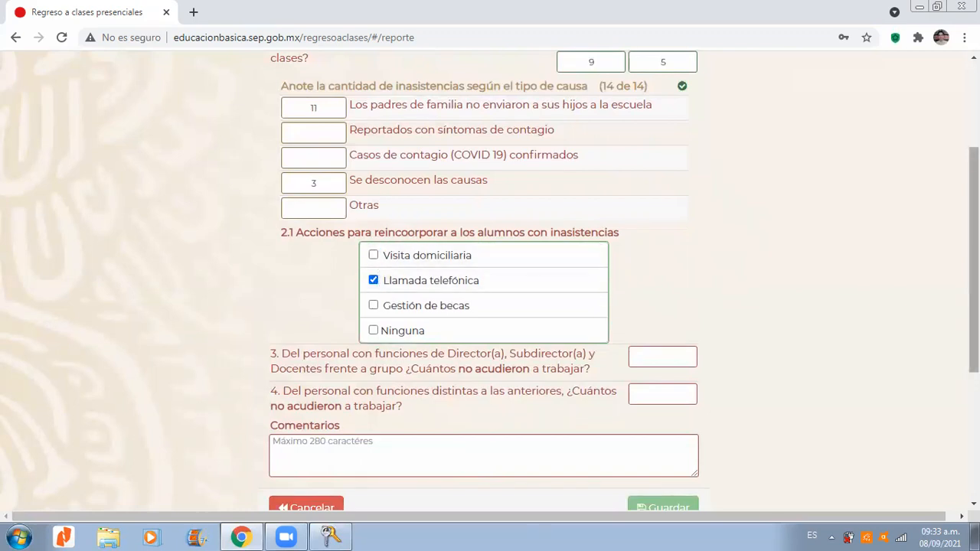
pyautogui.scroll(-1, 883, 288)
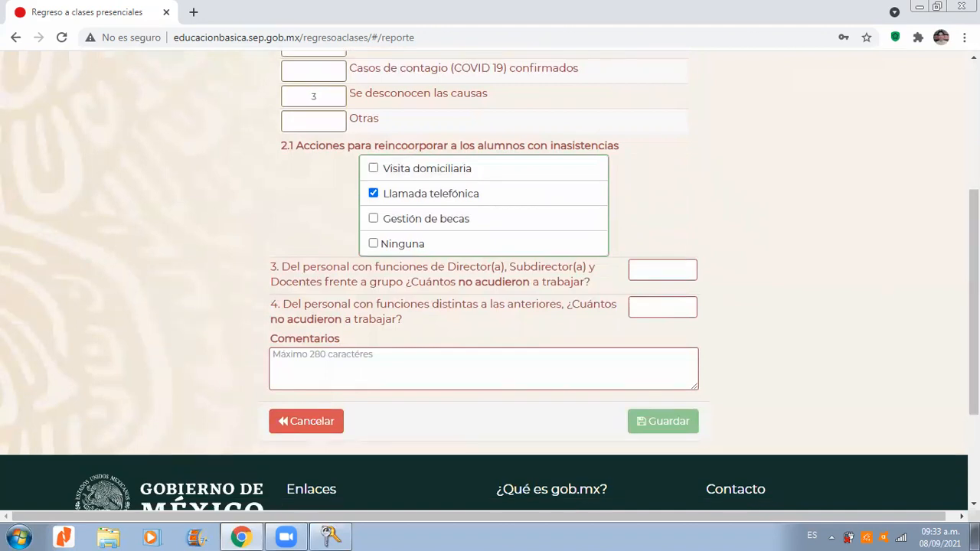
pyautogui.scroll(2, 884, 208)
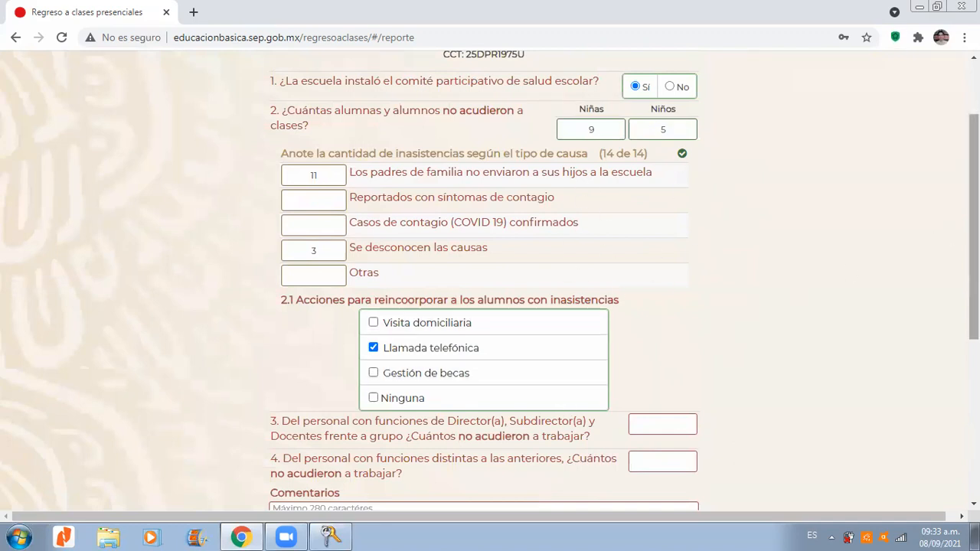
pyautogui.scroll(1, 712, 275)
pyautogui.scroll(-3, 630, 262)
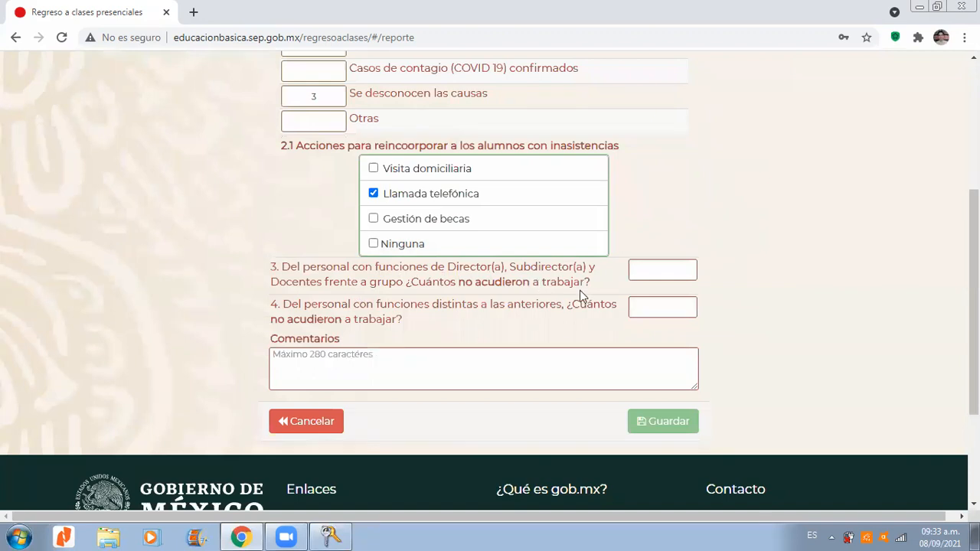
# Step: Enter 6 directors, deputy directors and classroom teachers who did not attend work in question 3
pyautogui.moveTo(974, 283); pyautogui.dragTo(974, 286)
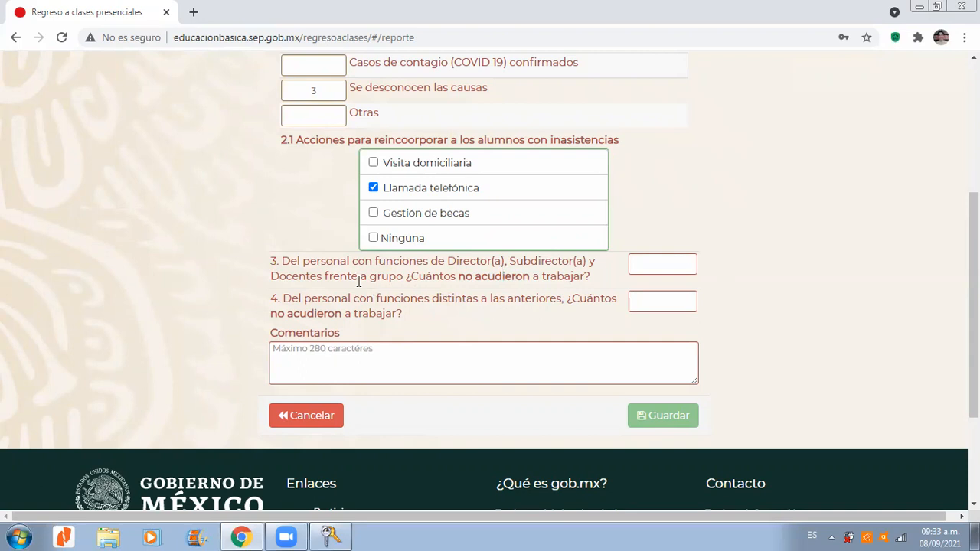
pyautogui.click(652, 262)
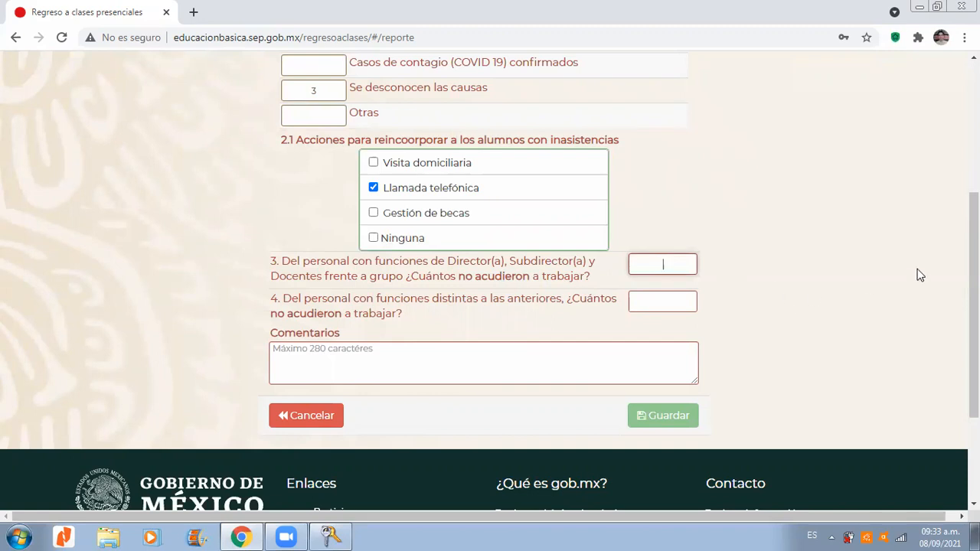
pyautogui.write('6')
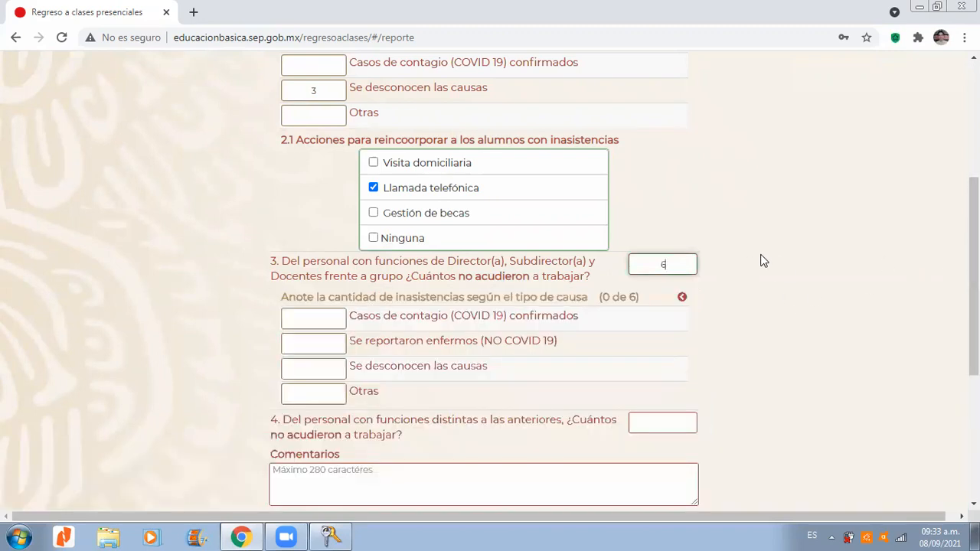
pyautogui.scroll(-1, 973, 253)
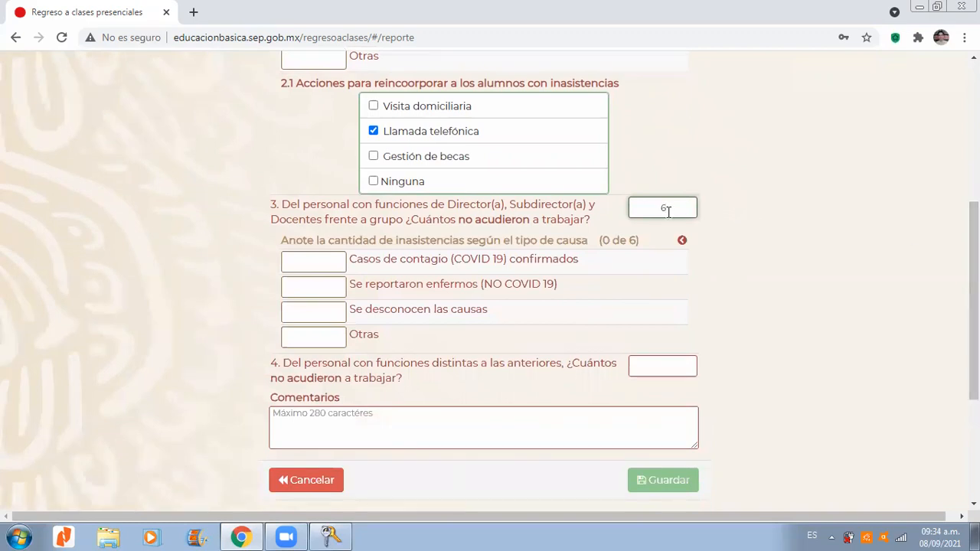
pyautogui.moveTo(428, 231); pyautogui.dragTo(513, 208)
pyautogui.click(520, 209)
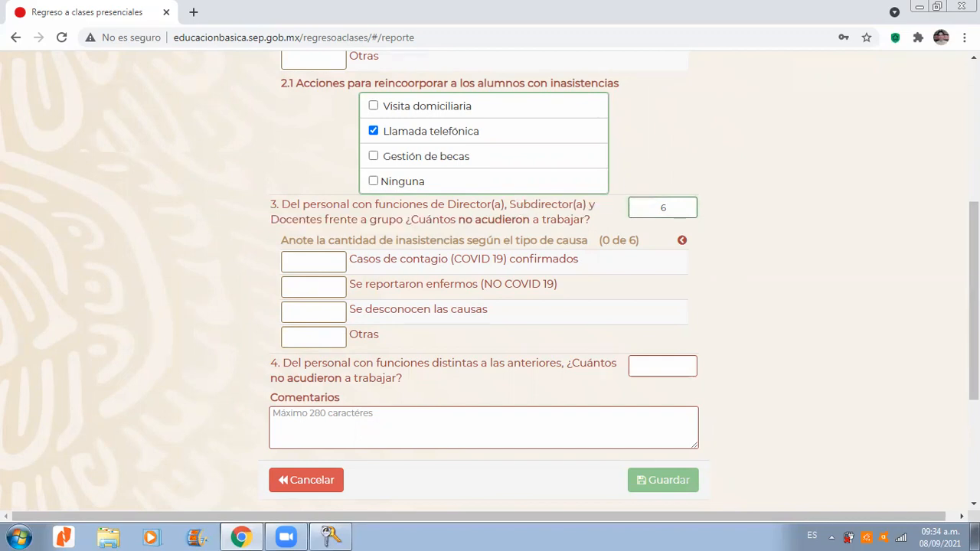
# Step: Assign 6 of the staff absences in question 3 to the cause Otras
pyautogui.scroll(-1, 852, 262)
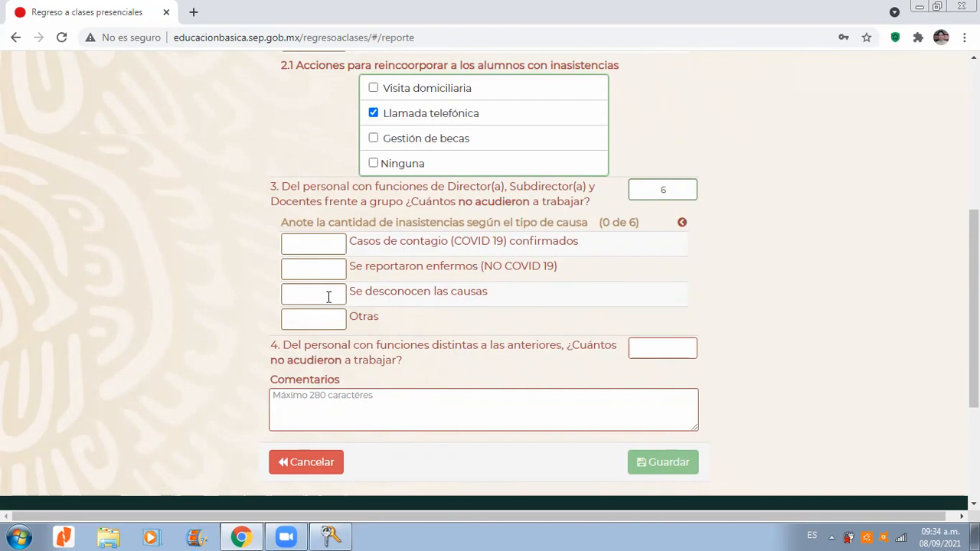
pyautogui.scroll(-1, 842, 232)
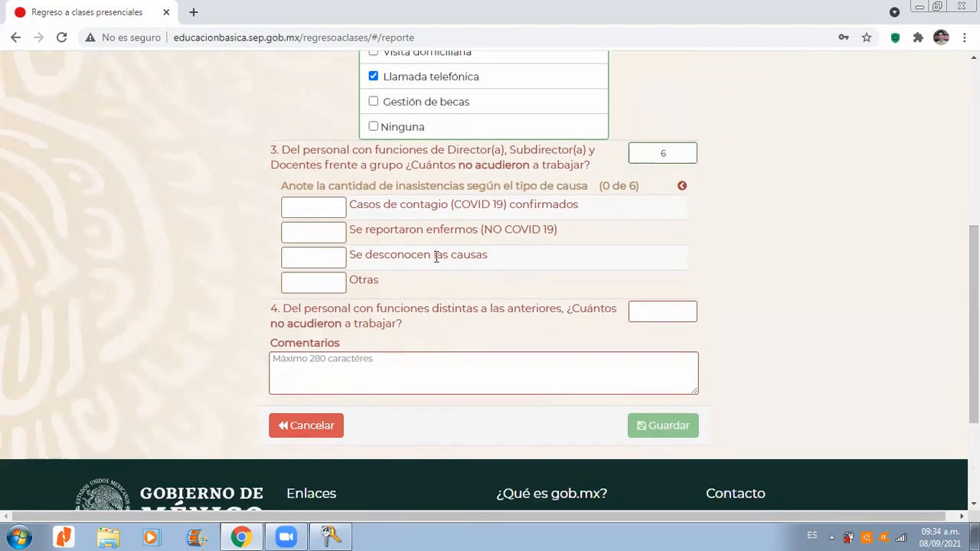
pyautogui.click(314, 285)
pyautogui.write('6')
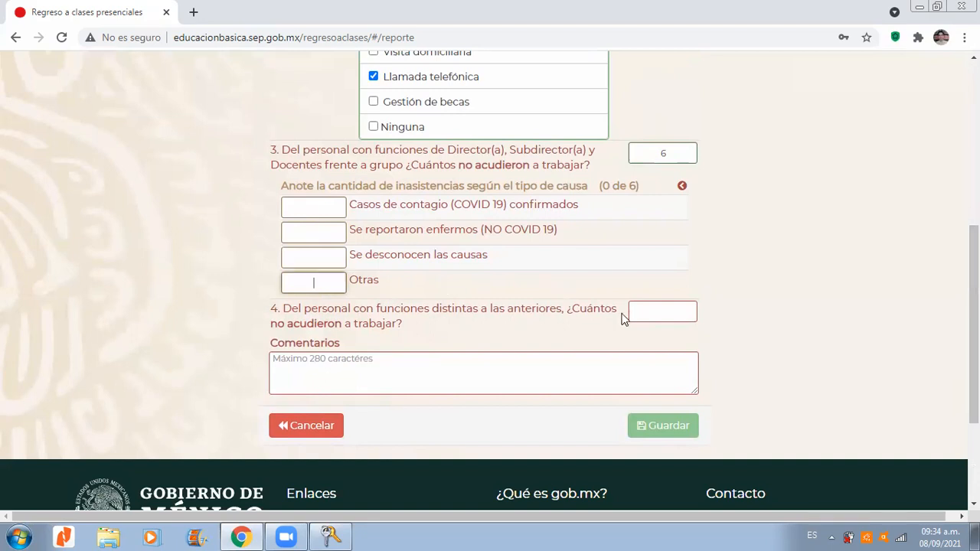
# Step: Specify the other cause of the staff absences as "Se trabajó a distancia."
pyautogui.click(525, 283)
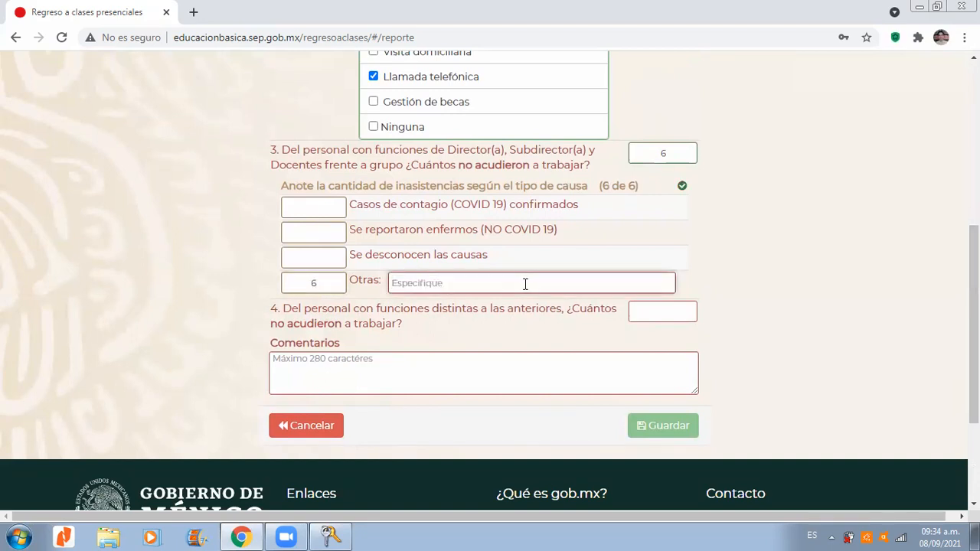
pyautogui.write('Porq')
pyautogui.press('BackSpace')
pyautogui.write('Se traba')
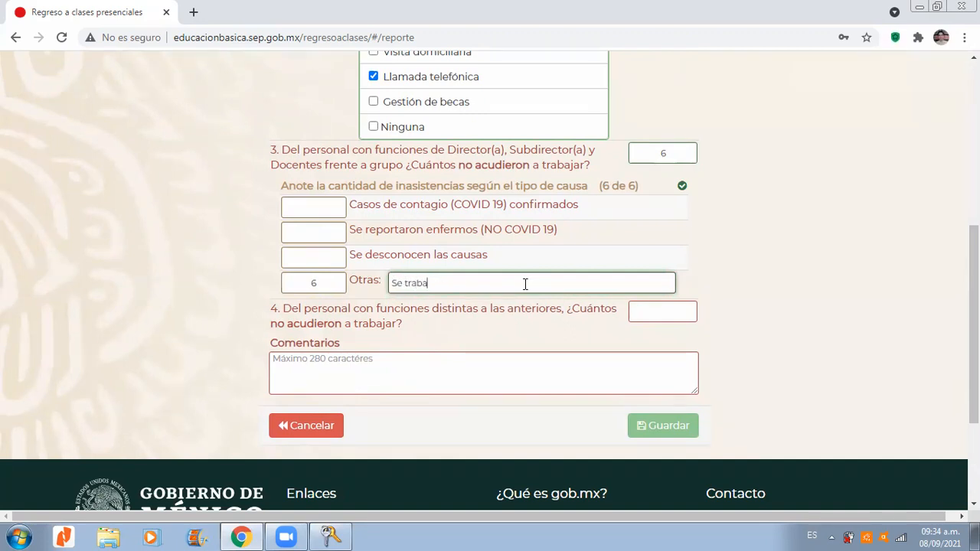
pyautogui.write('jó a distancia')
pyautogui.press('BackSpace')
pyautogui.scroll(1, 974, 306)
pyautogui.scroll(-1, 490, 281)
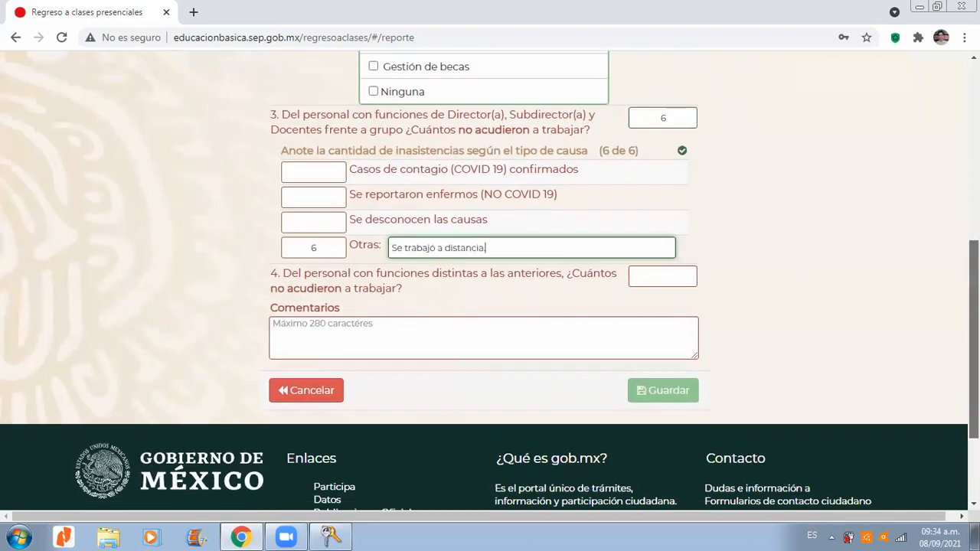
pyautogui.write('.')
pyautogui.scroll(-1, 952, 279)
pyautogui.click(934, 268)
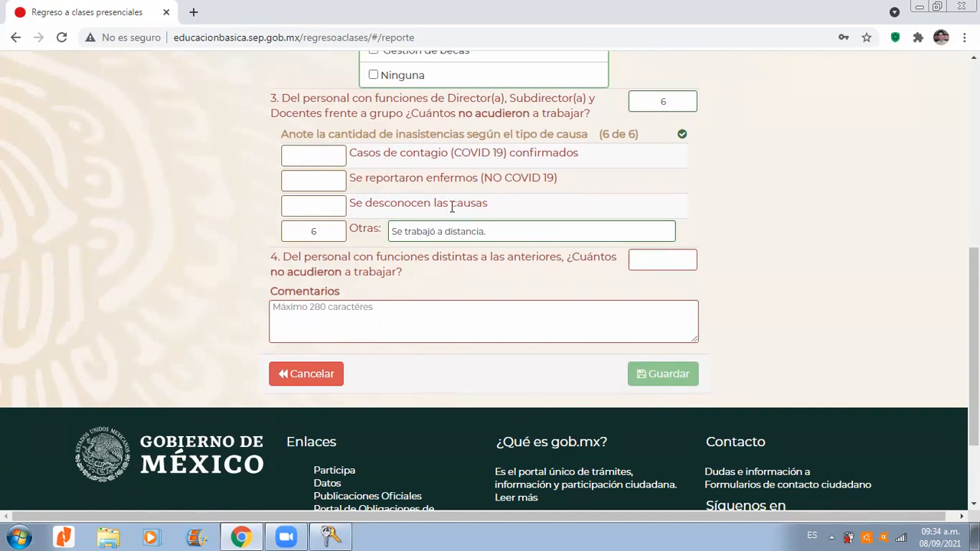
# Step: Enter 0 absences for staff with other functions in question 4
pyautogui.scroll(3, 589, 159)
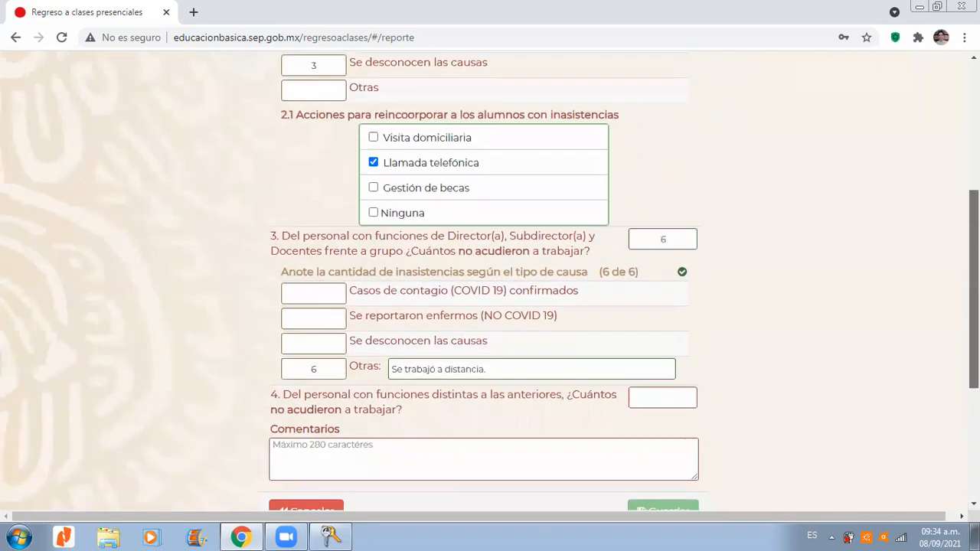
pyautogui.scroll(-2, 589, 160)
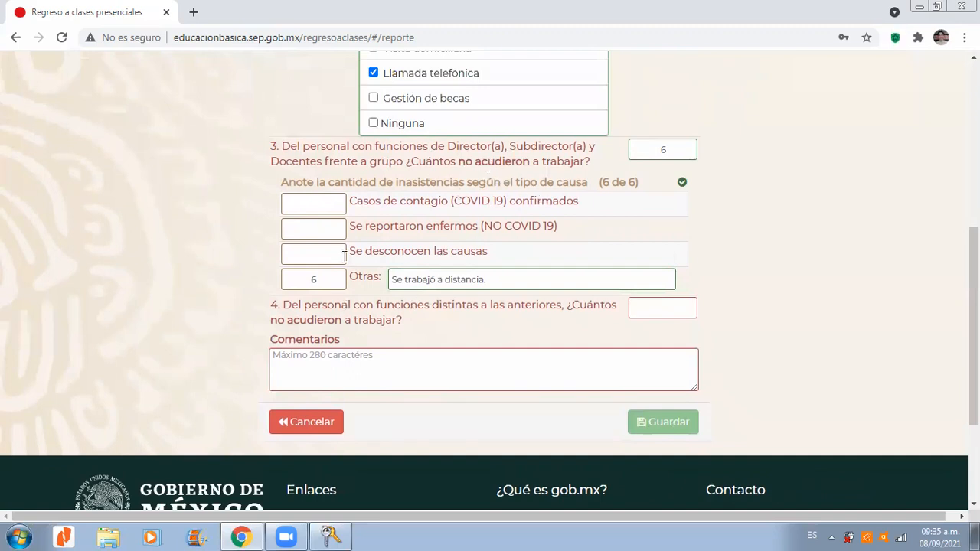
pyautogui.scroll(-1, 367, 233)
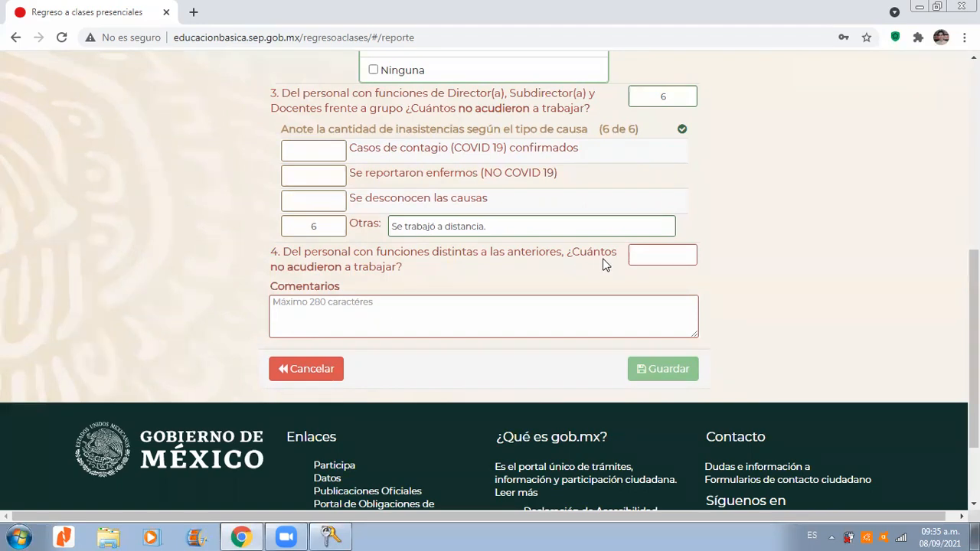
pyautogui.click(649, 254)
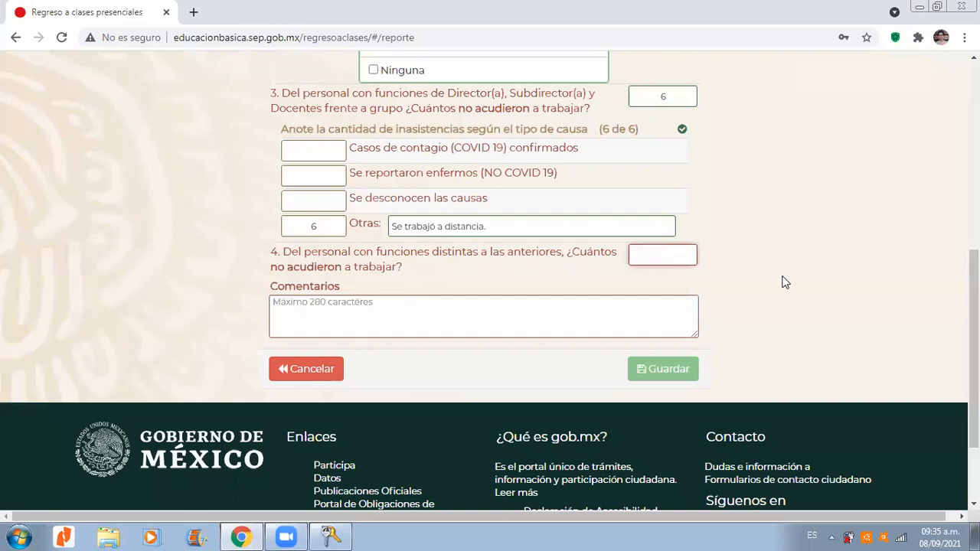
pyautogui.write('0')
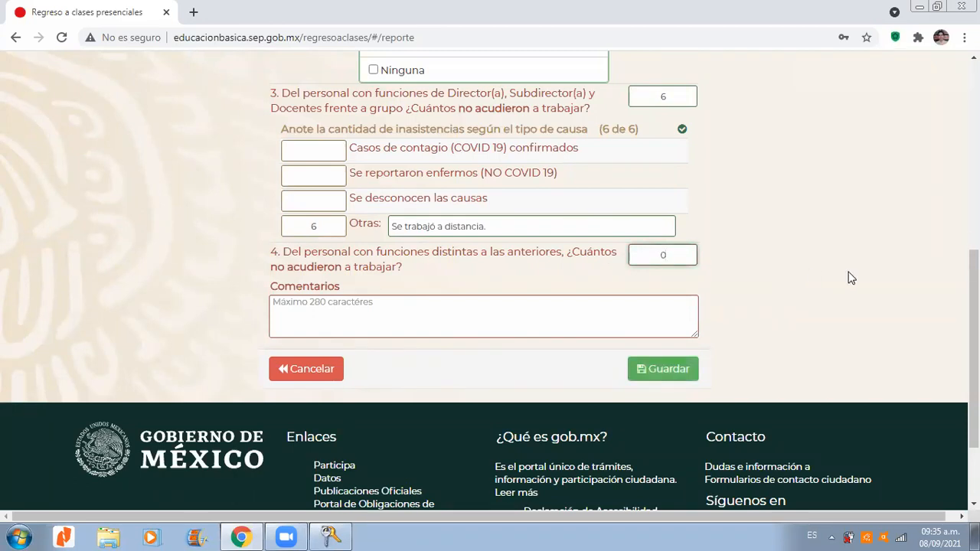
# Step: Enter the comment "Del total de alumnos en la escuela, el día de hoy se citaron 65 alumnos, de los cuales, 51 asistieron de manera presencial."
pyautogui.moveTo(973, 345); pyautogui.dragTo(974, 357)
pyautogui.click(440, 284)
pyautogui.moveTo(973, 337); pyautogui.dragTo(974, 308)
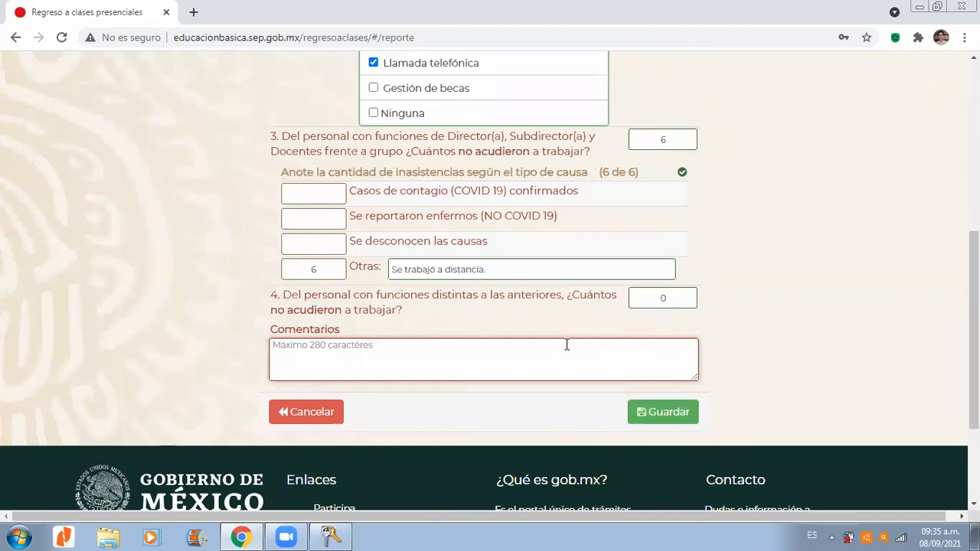
pyautogui.moveTo(974, 291); pyautogui.dragTo(974, 164)
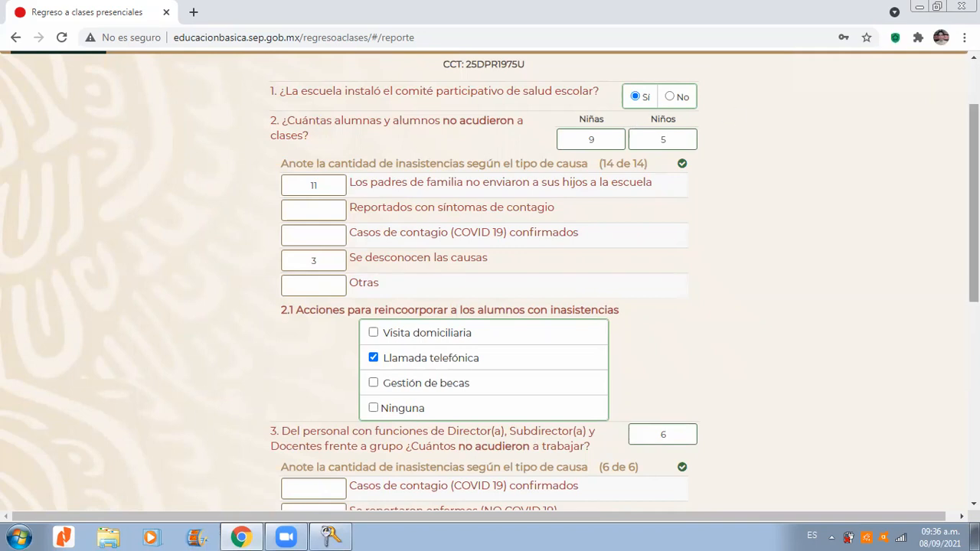
pyautogui.scroll(1, 974, 199)
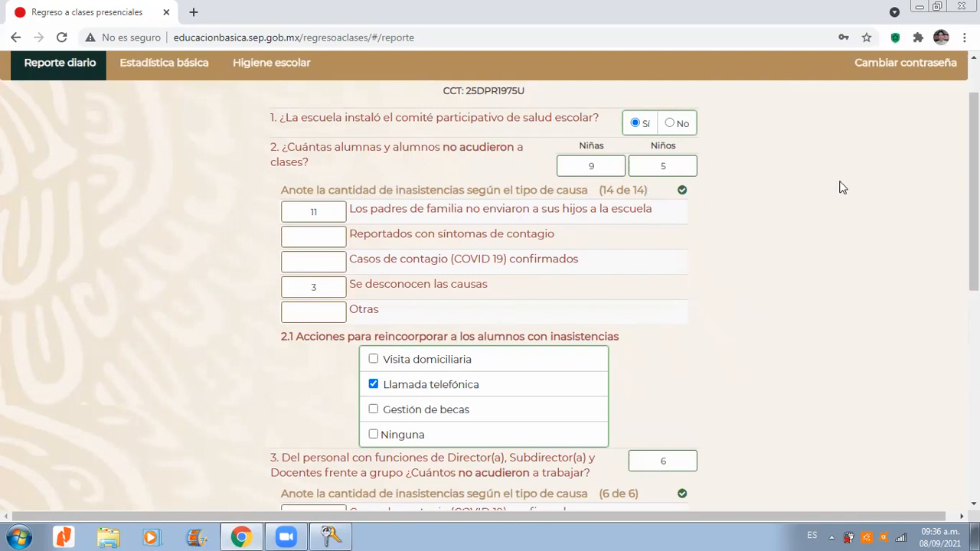
pyautogui.moveTo(973, 151); pyautogui.dragTo(973, 167)
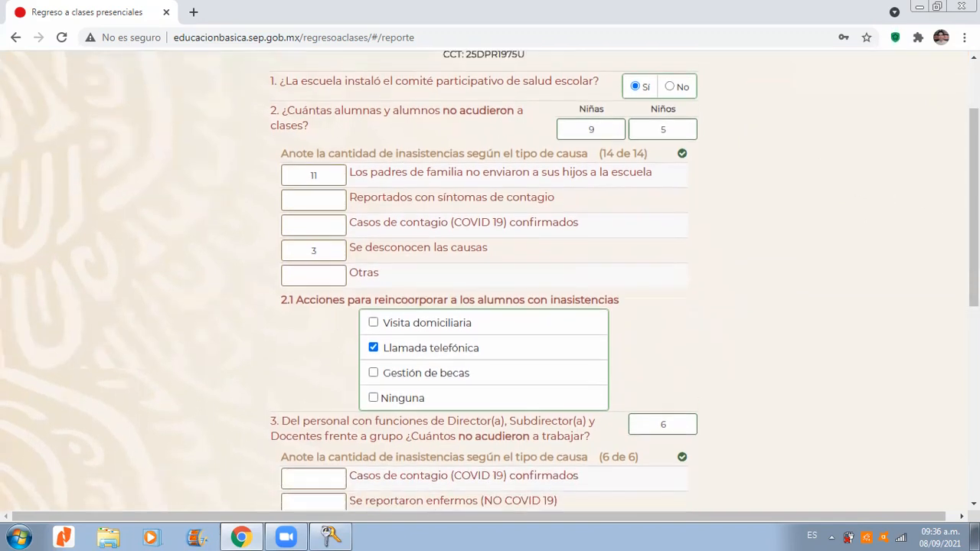
pyautogui.scroll(-5, 579, 280)
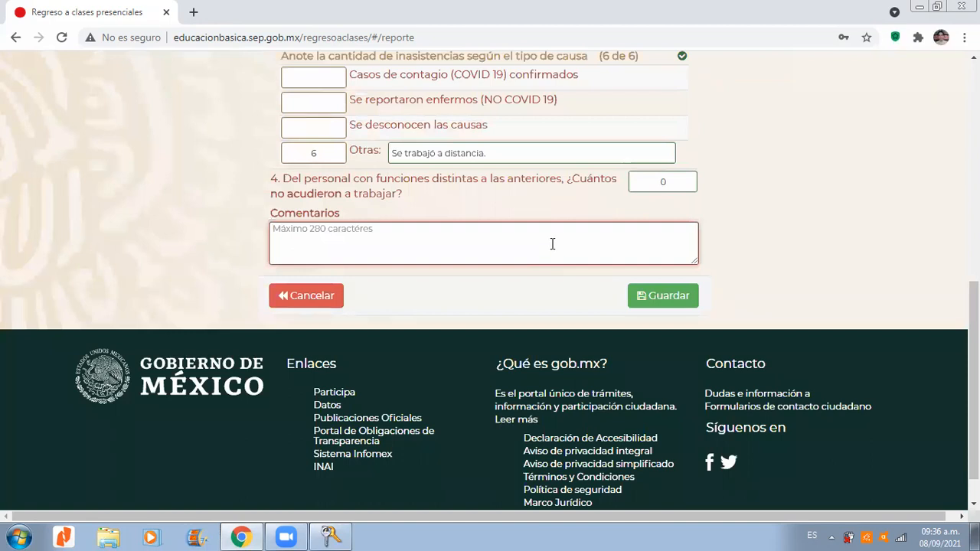
pyautogui.write('Del tota')
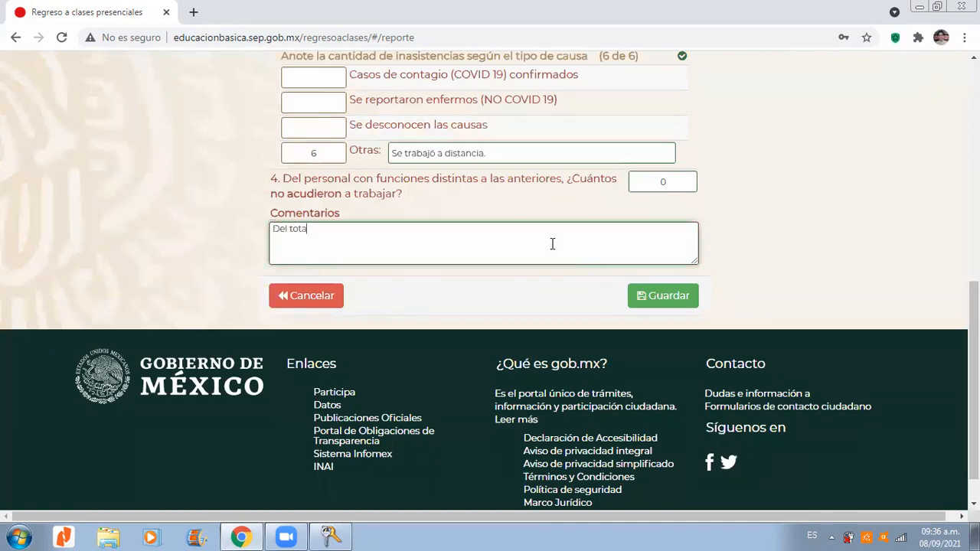
pyautogui.write('l de alumnos en l')
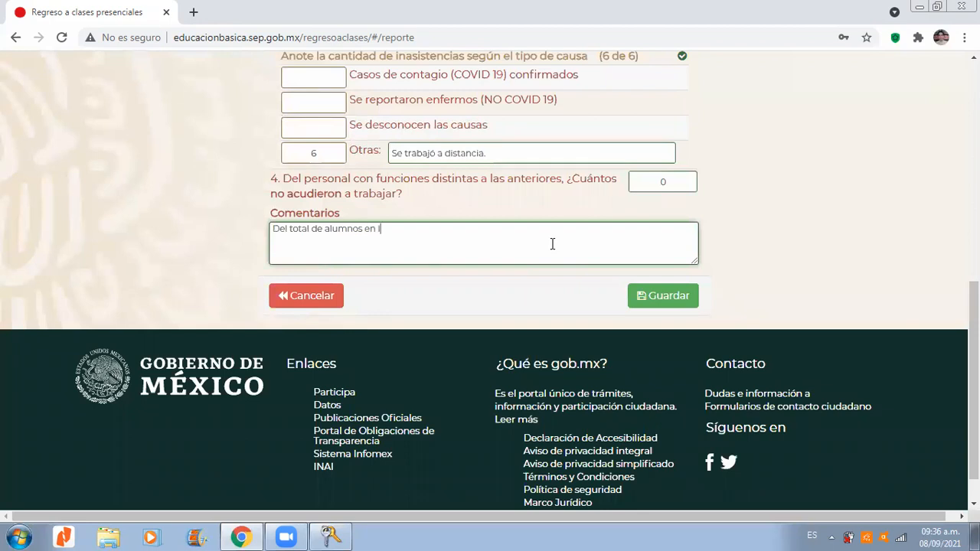
pyautogui.write('a esueela, el día de hoy se citaron 65 alumnos, de los cuales, 51 asistie')
pyautogui.write('ron de manera presenci')
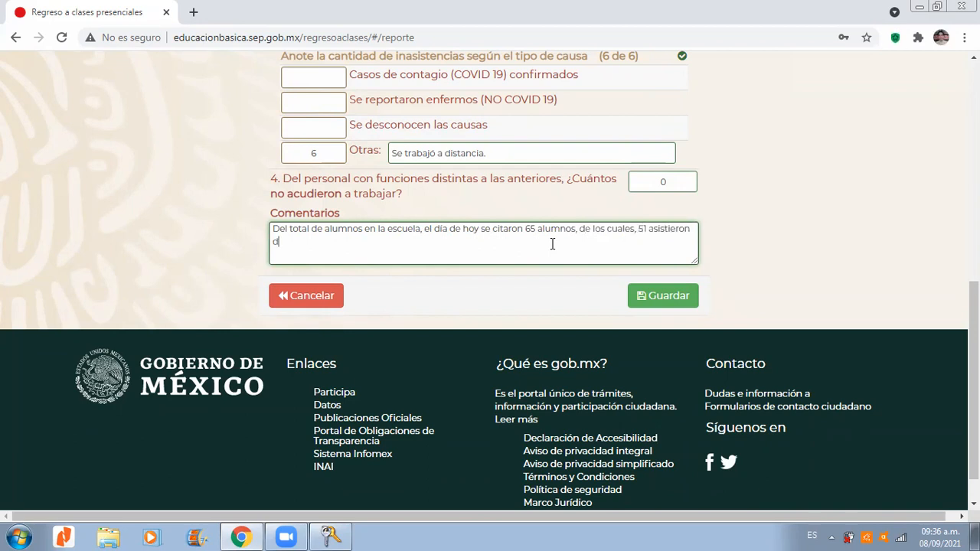
pyautogui.write('al.')
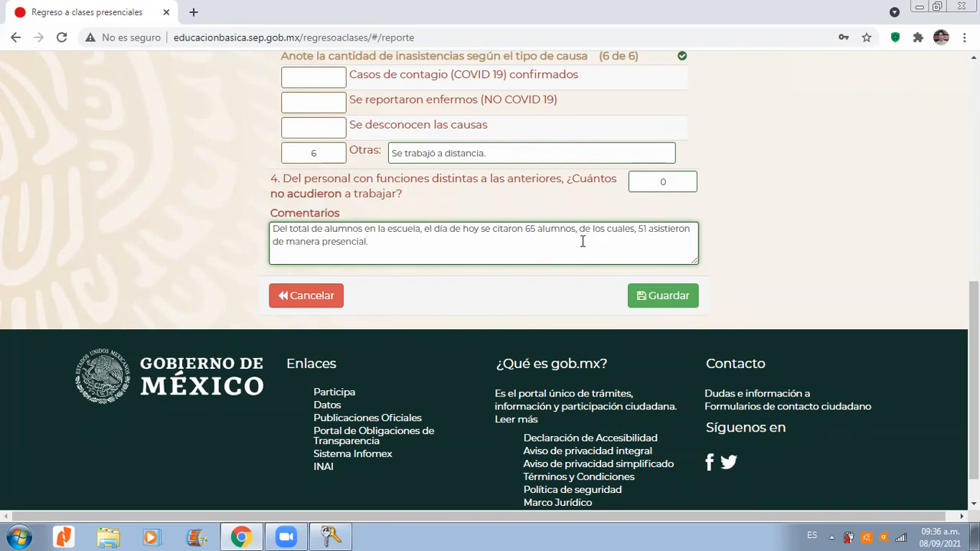
# Step: Review the completed daily report, from the health committee and student absences to the staff absences and comments
pyautogui.scroll(1, 796, 298)
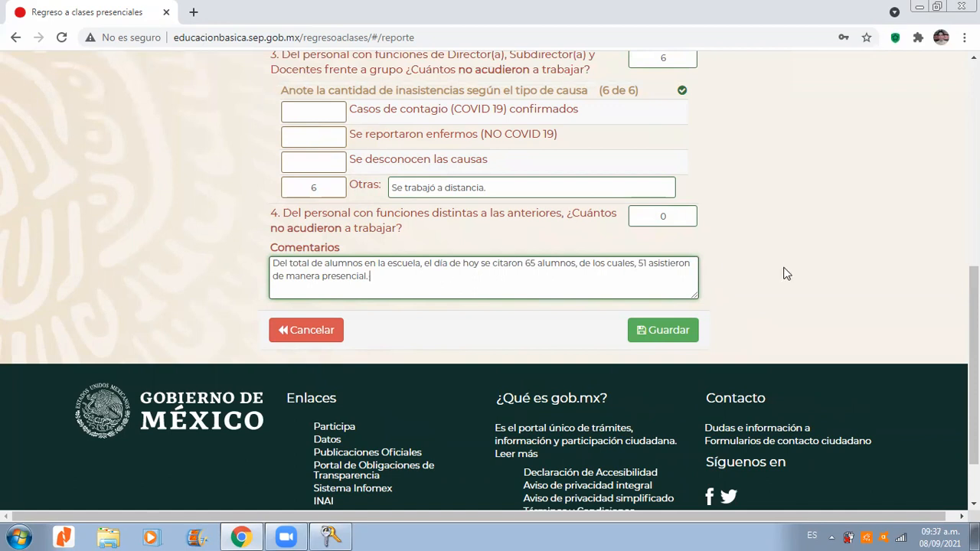
pyautogui.scroll(1, 973, 276)
pyautogui.scroll(3, 974, 306)
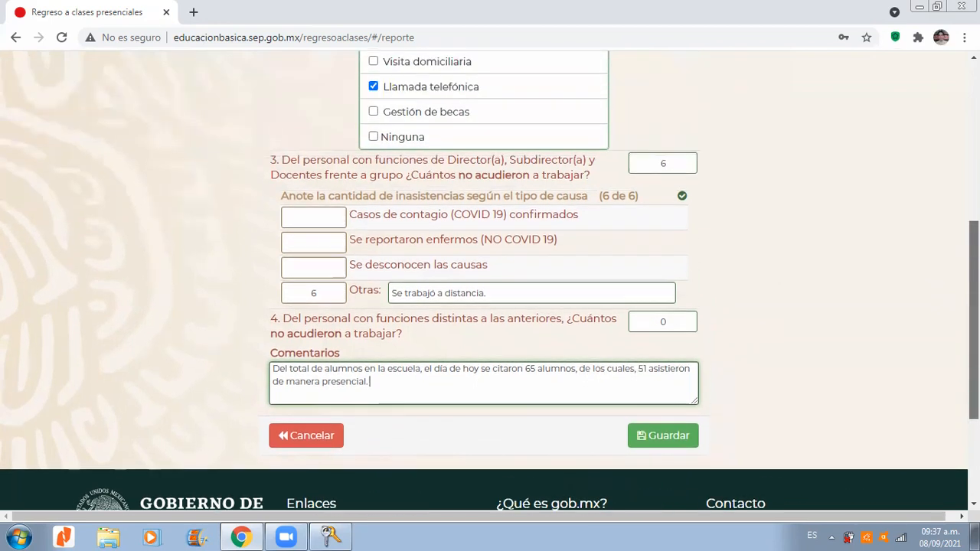
pyautogui.scroll(1, 933, 229)
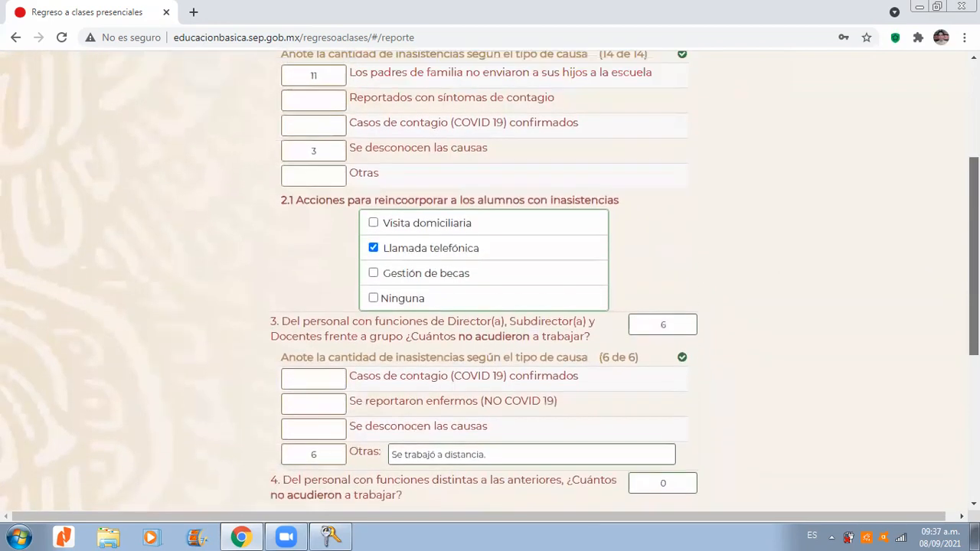
pyautogui.scroll(-2, 933, 229)
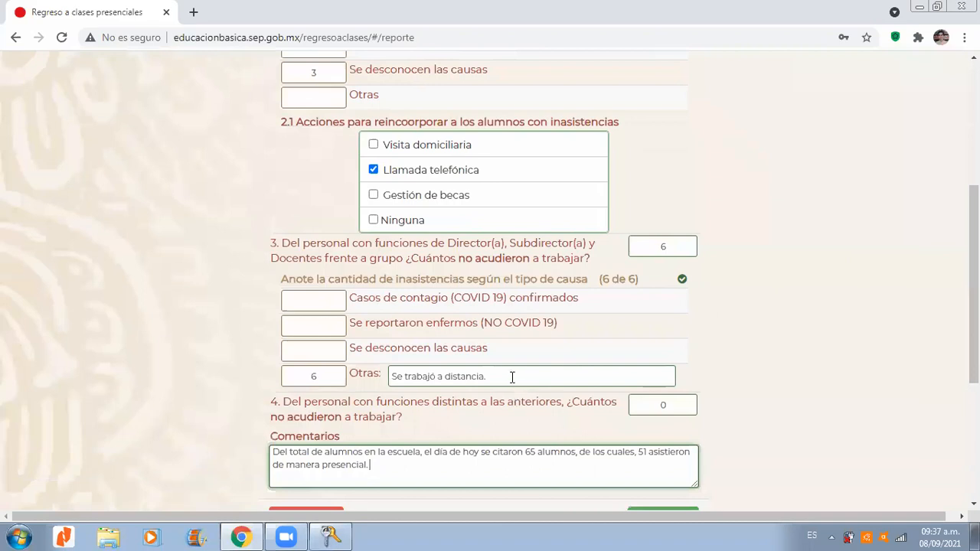
pyautogui.scroll(-2, 594, 219)
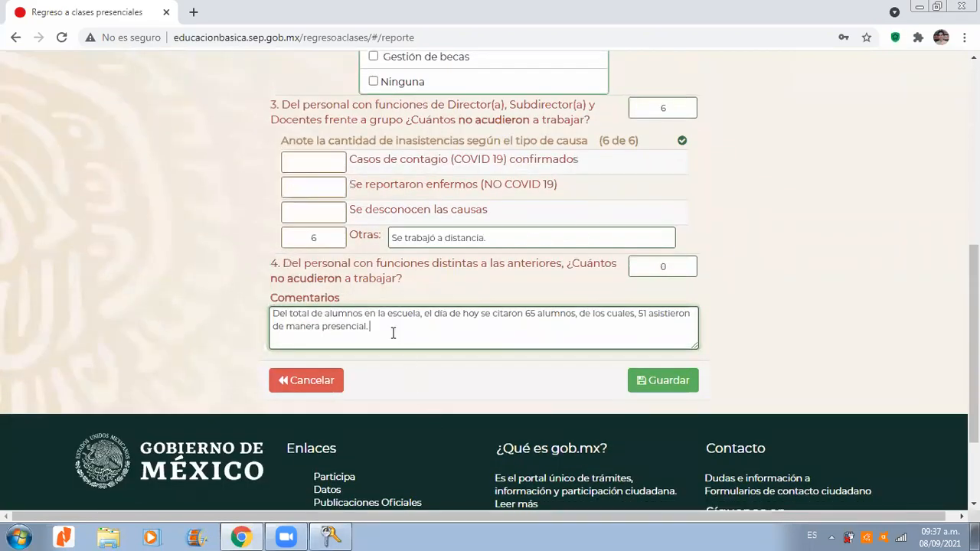
pyautogui.scroll(1, 949, 302)
pyautogui.scroll(4, 490, 280)
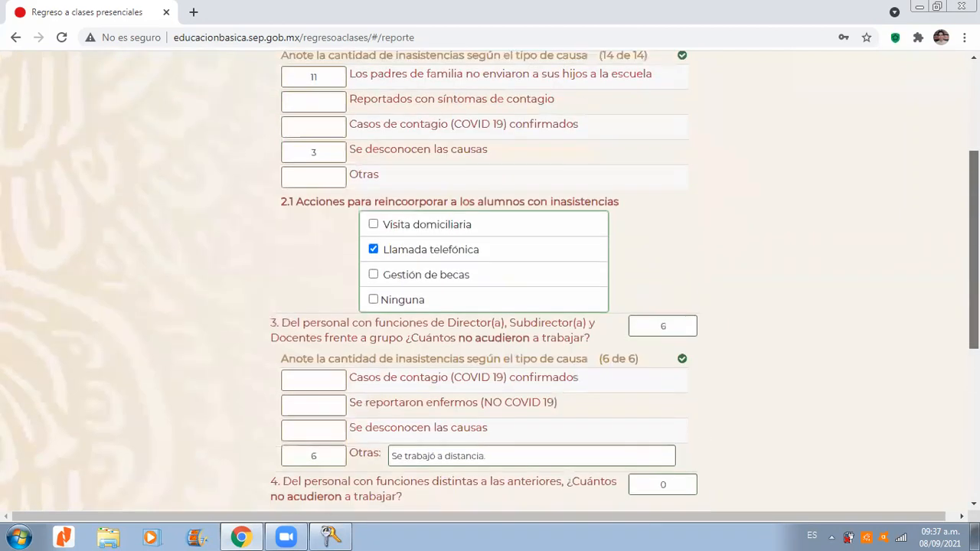
pyautogui.scroll(1, 863, 204)
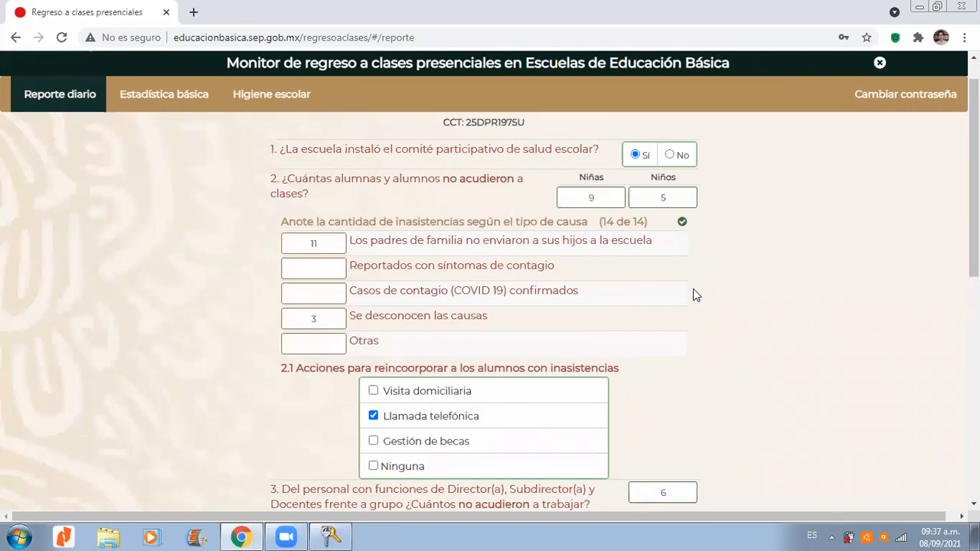
pyautogui.scroll(-1, 972, 184)
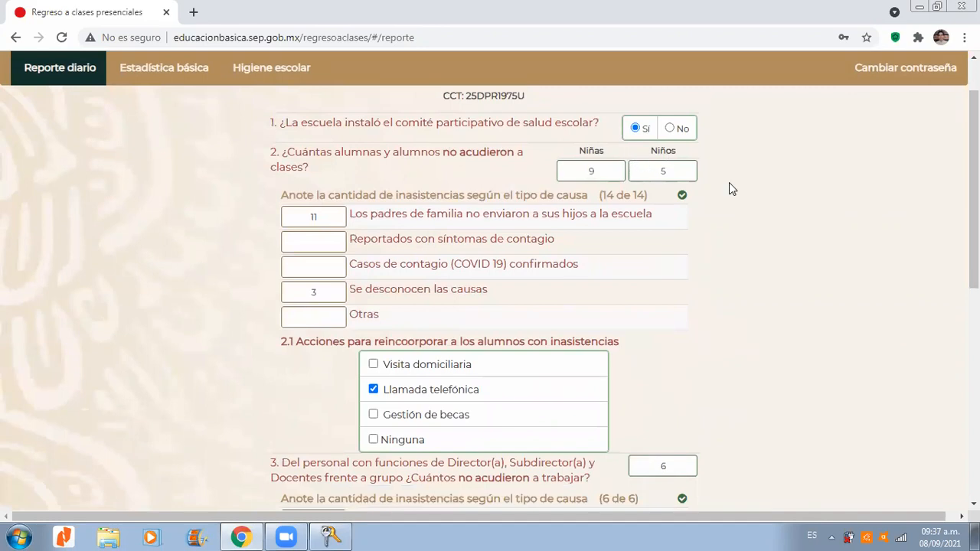
pyautogui.scroll(-1, 689, 184)
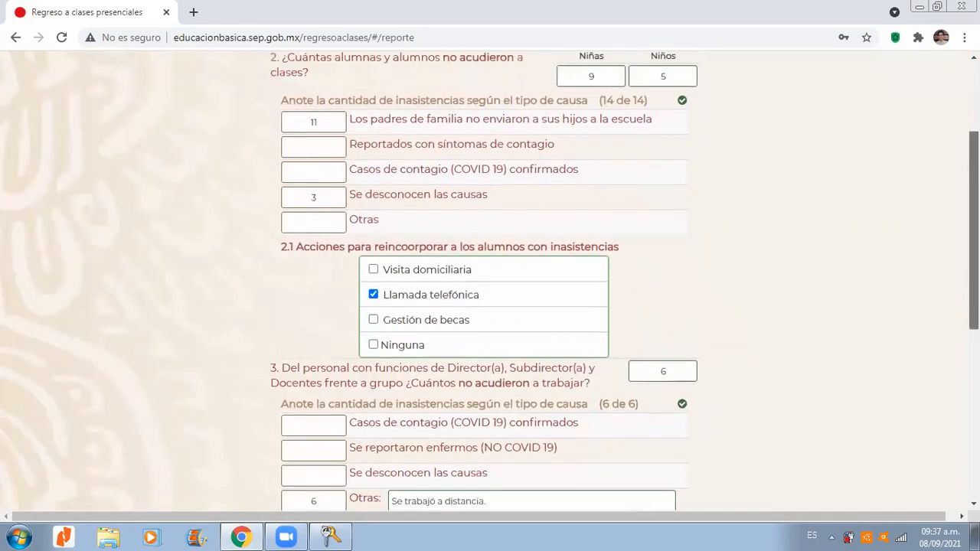
# Step: Check the completed report from the health committee answer through the comments and save it
pyautogui.scroll(1, 619, 174)
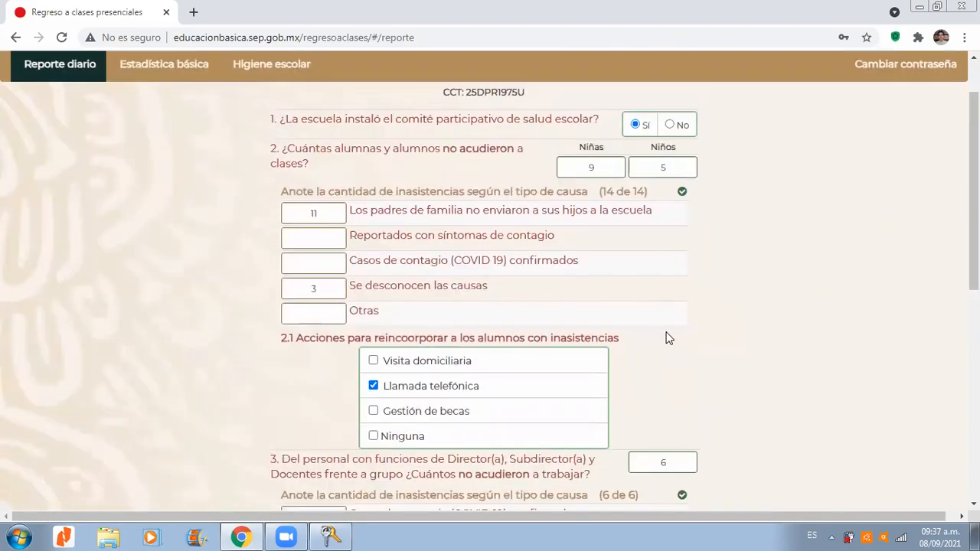
pyautogui.moveTo(973, 245); pyautogui.dragTo(973, 343)
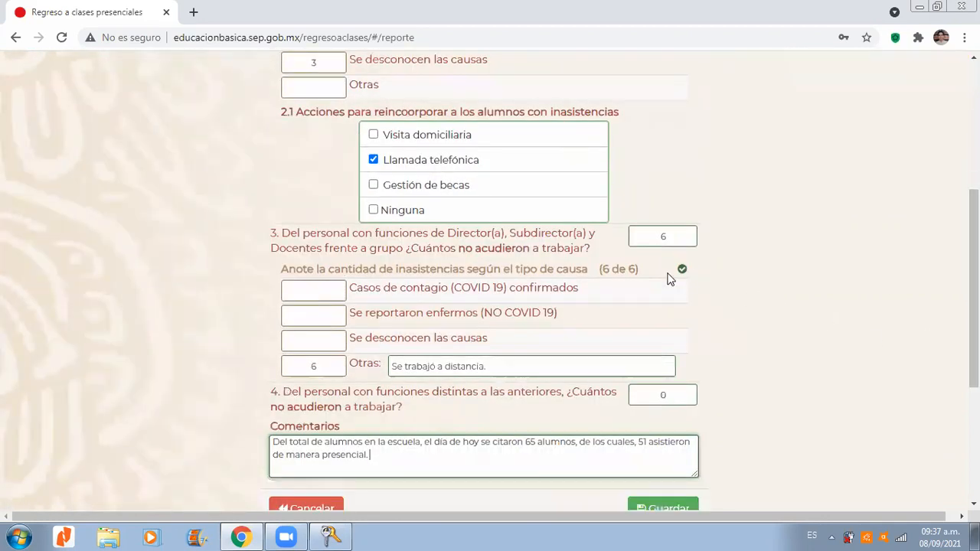
pyautogui.moveTo(973, 336); pyautogui.dragTo(973, 390)
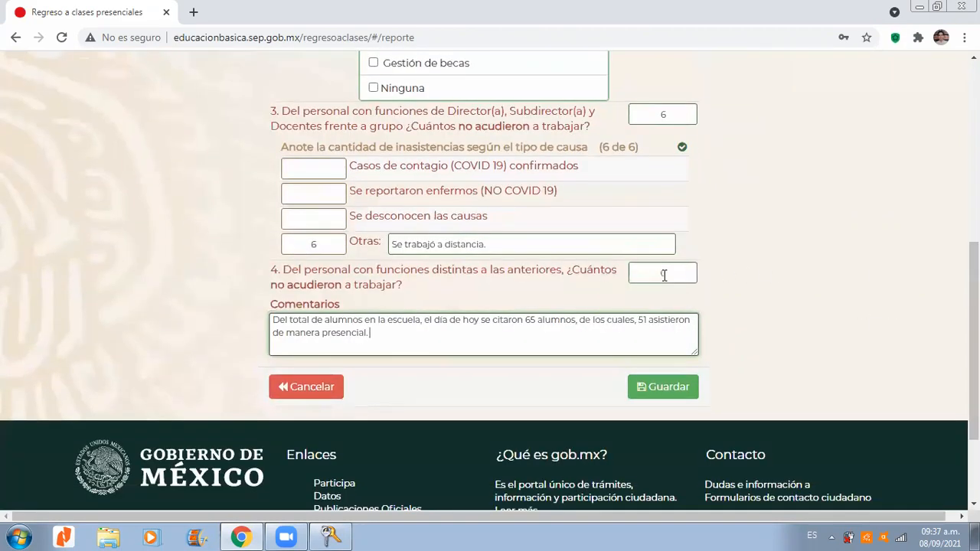
pyautogui.click(662, 388)
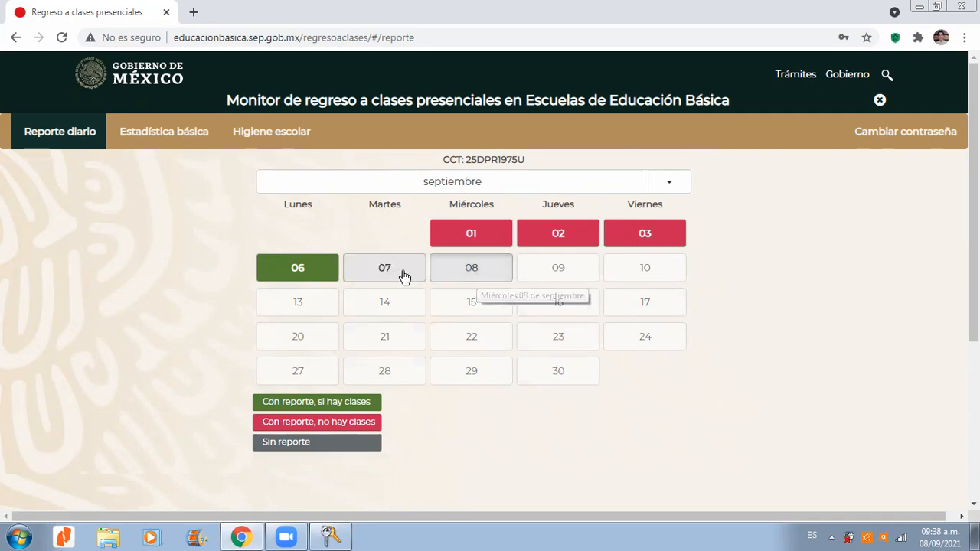
pyautogui.click(472, 238)
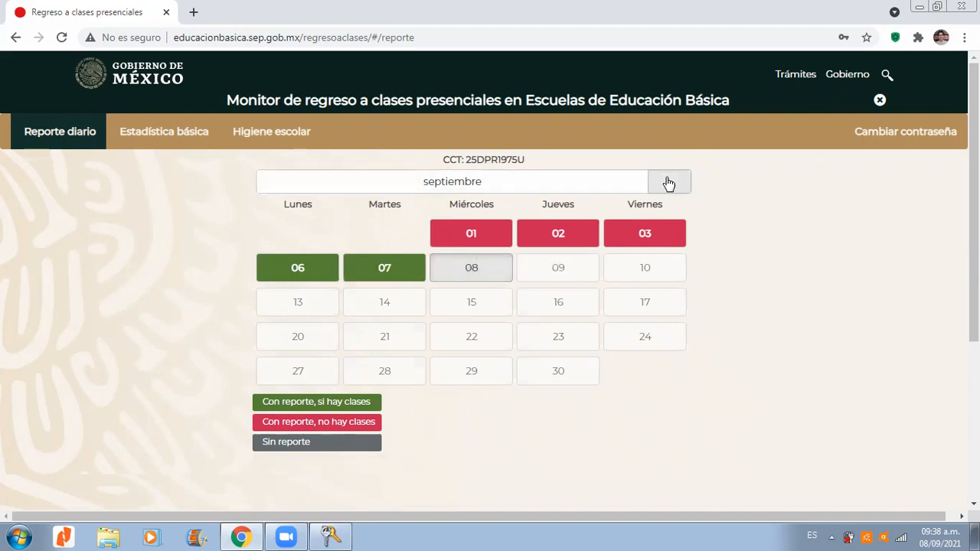
pyautogui.click(584, 231)
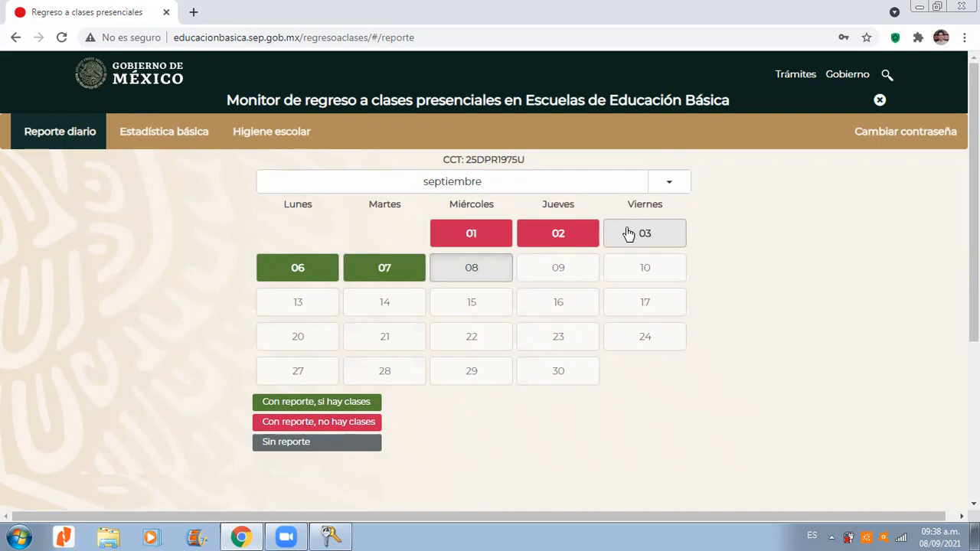
pyautogui.click(629, 234)
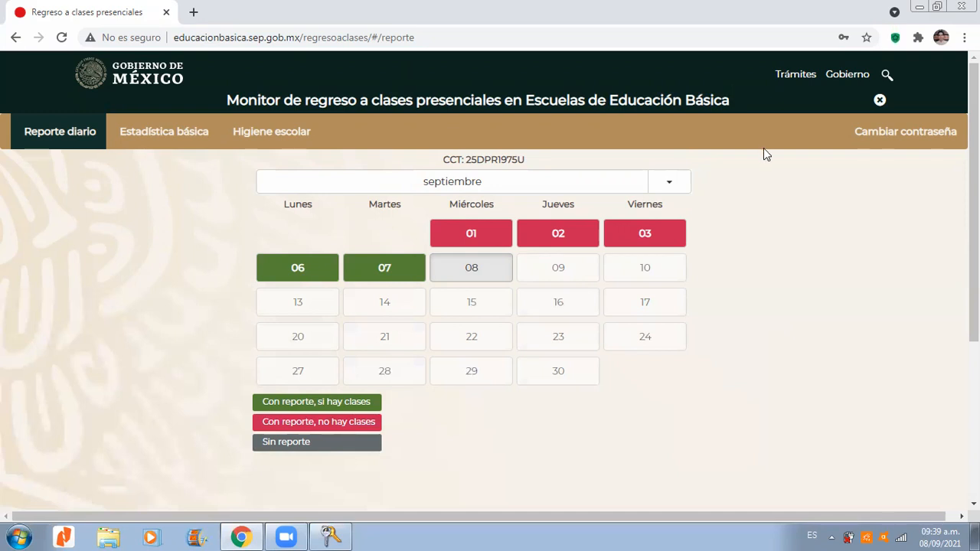
# Step: Start the report for 8 September with the answer "Sí, Personal y Alumnos realizan sus actividades en la escuela" and continue to its questions
pyautogui.click(488, 268)
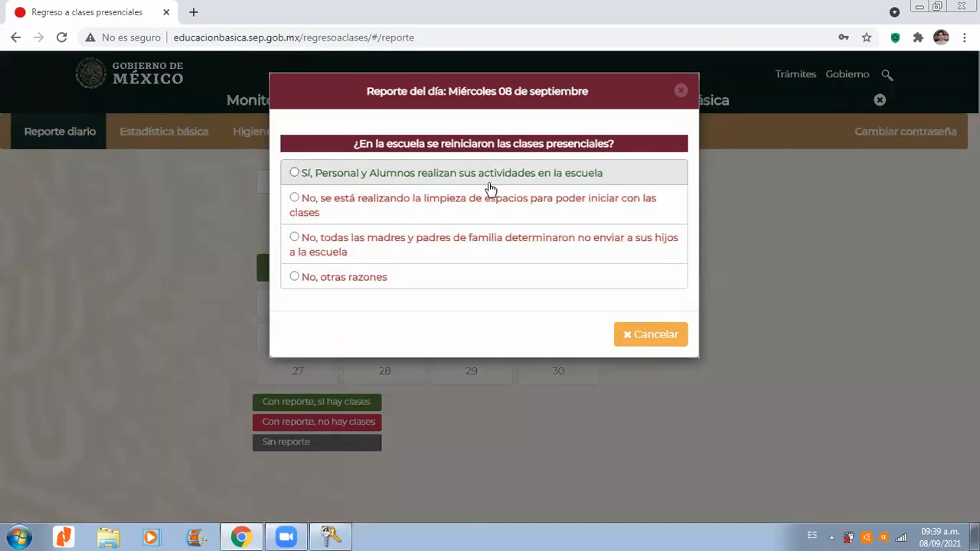
pyautogui.click(487, 181)
pyautogui.click(662, 332)
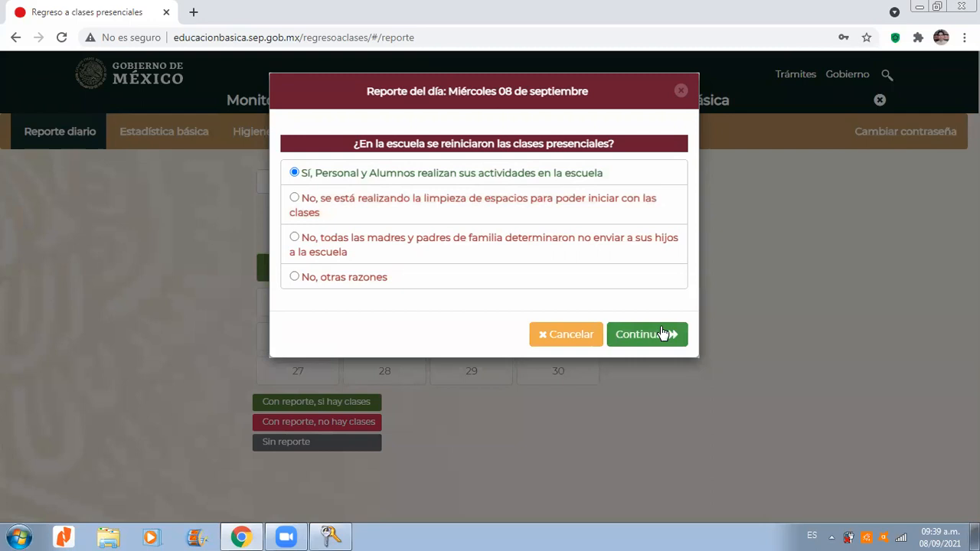
pyautogui.scroll(-1, 529, 244)
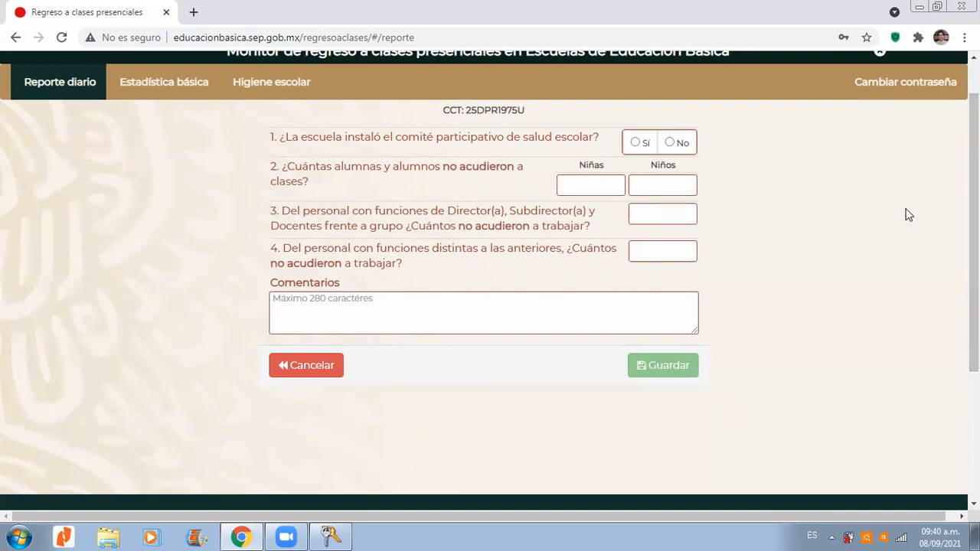
# Step: Enter 2 absences for directors and teachers in question 3 and assign both to other causes
pyautogui.click(664, 217)
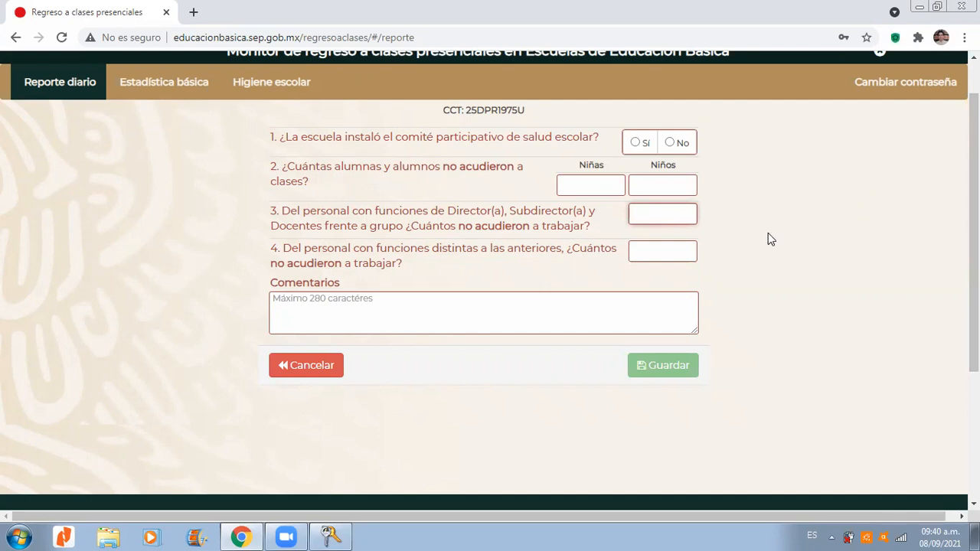
pyautogui.write('0')
pyautogui.press('BackSpace')
pyautogui.write('2')
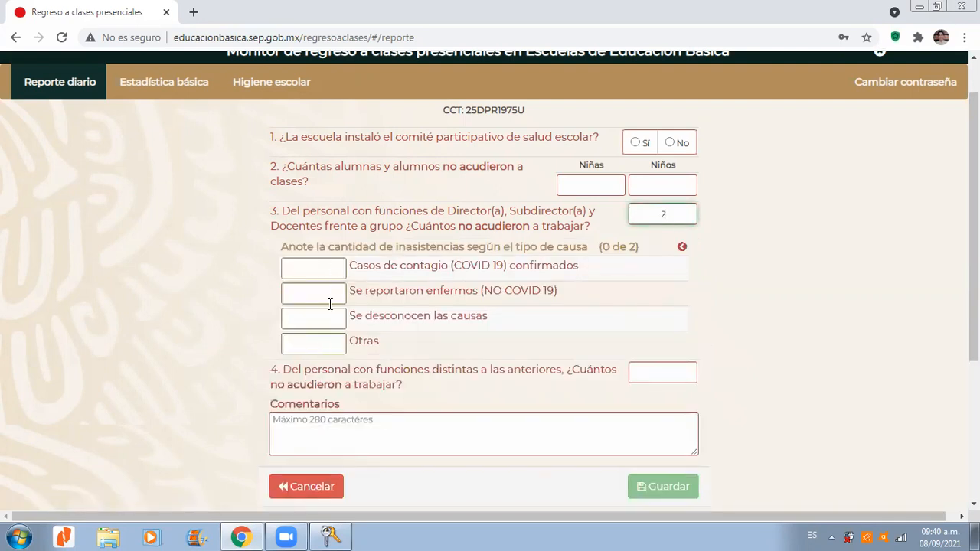
pyautogui.click(324, 341)
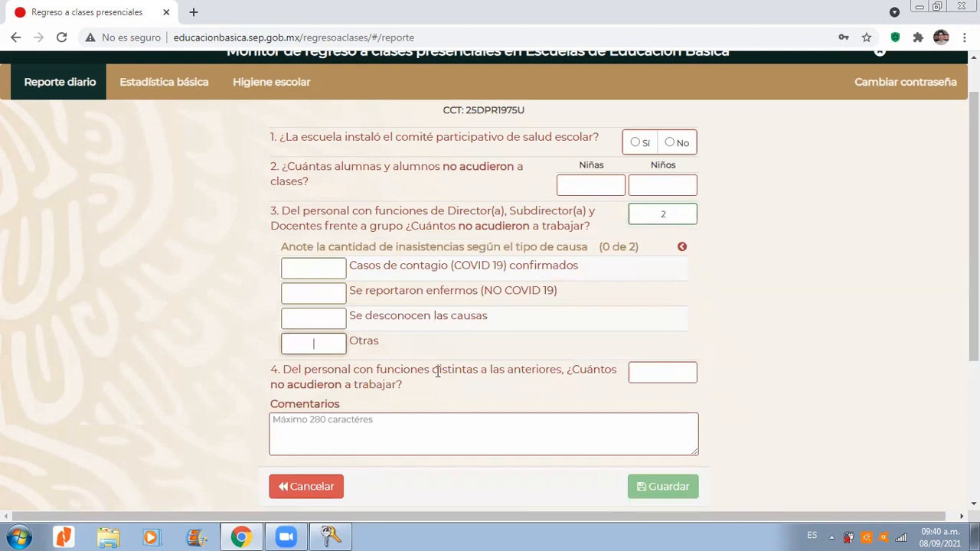
pyautogui.write('2')
pyautogui.click(454, 343)
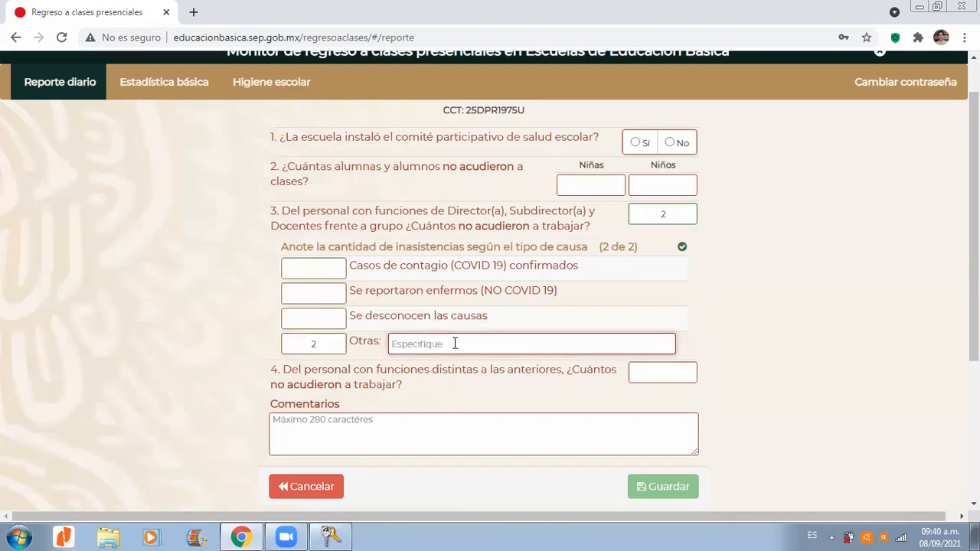
# Step: Clear the other-causes count and the number of absent directors and teachers in question 3
pyautogui.doubleClick(338, 343)
pyautogui.press('BackSpace')
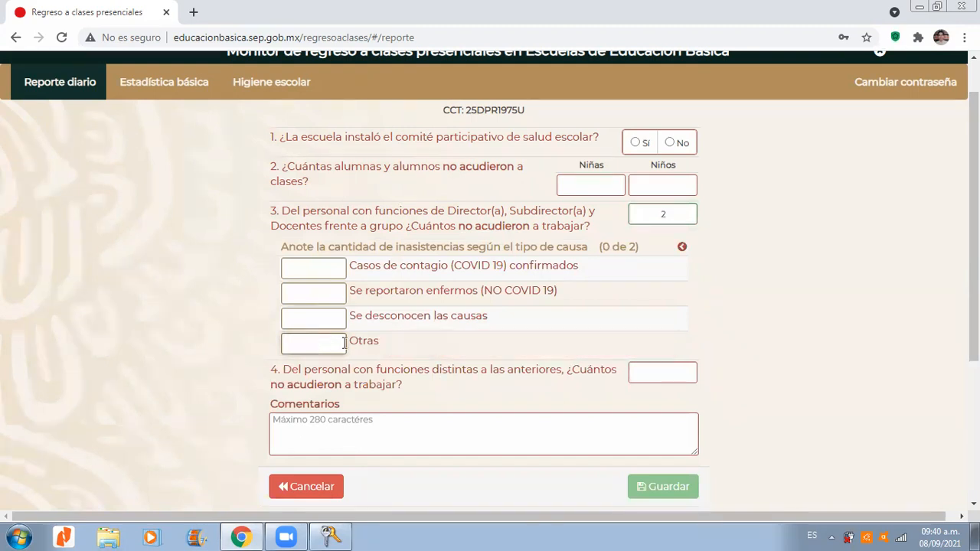
pyautogui.click(691, 214)
pyautogui.press('BackSpace')
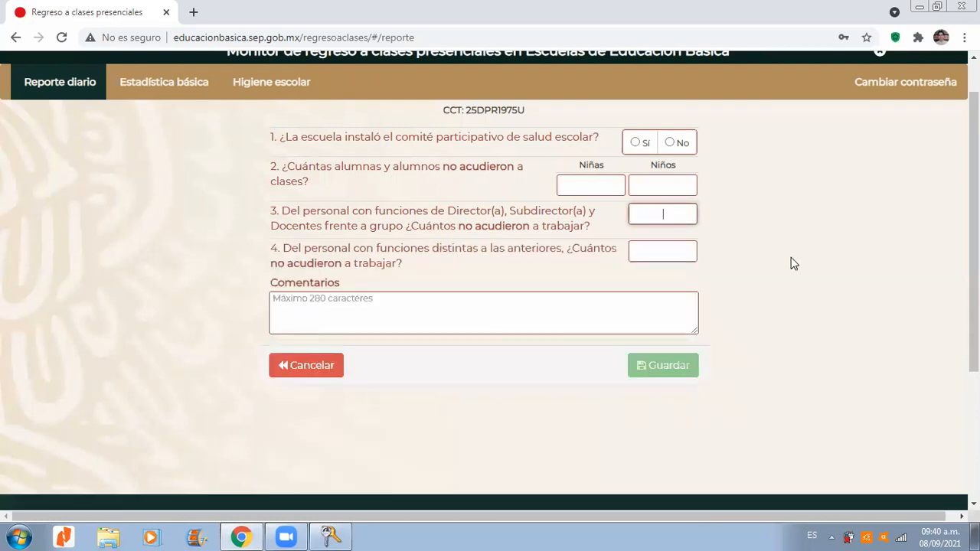
pyautogui.click(793, 263)
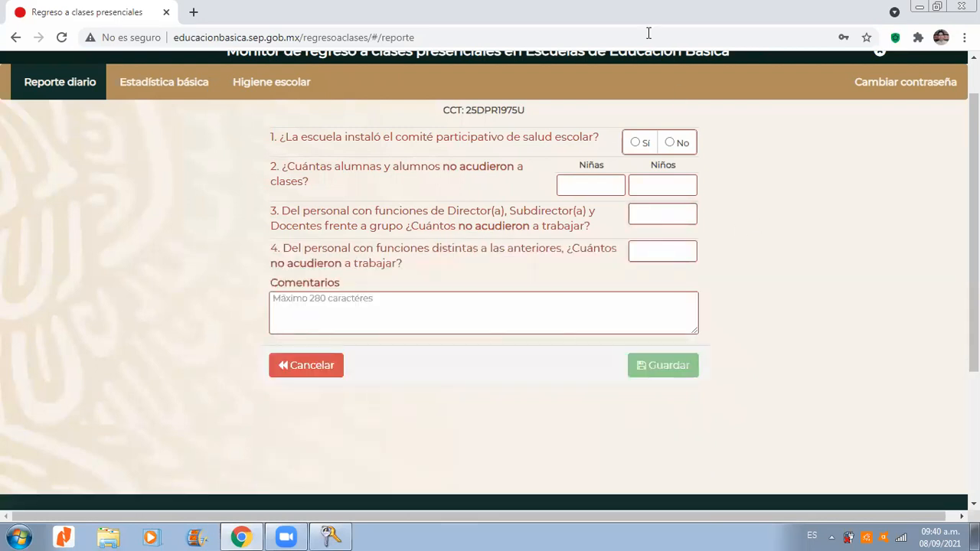